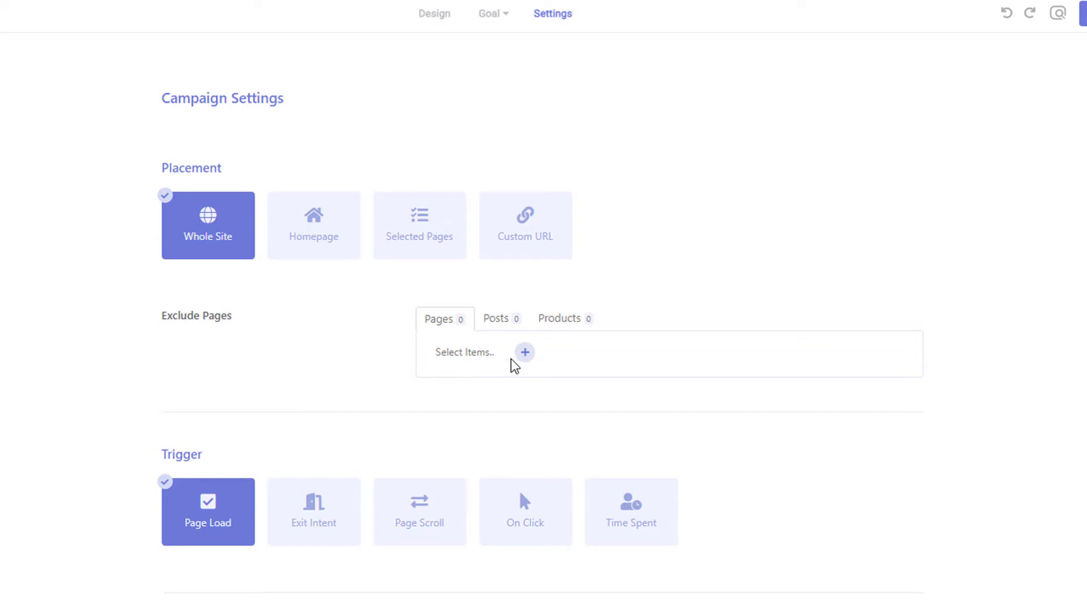
Step: Exclude the Brave Landing and Homepage* pages, then remove both exclusions again
{"action": "left_click", "coordinate": [524, 352]}
{"action": "scroll", "coordinate": [544, 417], "scroll_direction": "down", "scroll_amount": 3}
{"action": "scroll", "coordinate": [497, 435], "scroll_direction": "up", "scroll_amount": 2}
{"action": "left_click", "coordinate": [489, 425]}
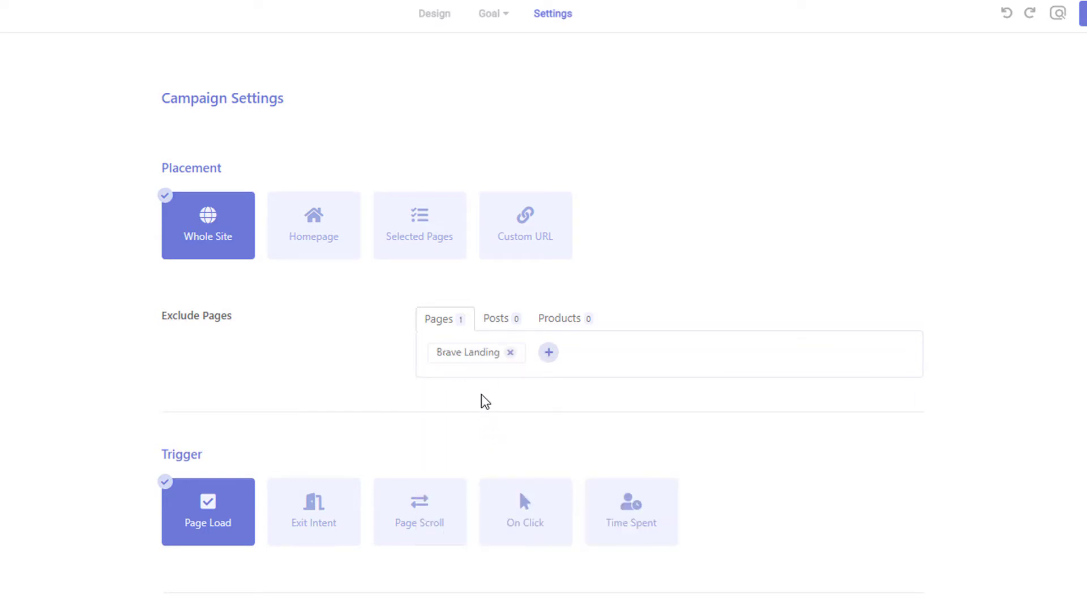
{"action": "left_click", "coordinate": [549, 357]}
{"action": "left_click", "coordinate": [478, 400]}
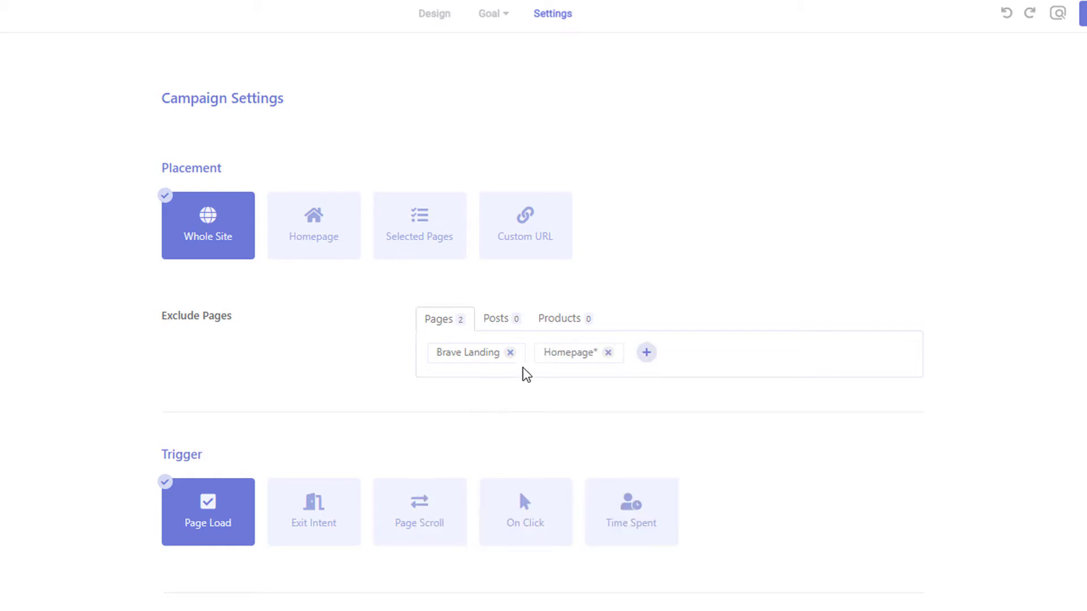
{"action": "left_click", "coordinate": [511, 353]}
{"action": "left_click", "coordinate": [502, 353]}
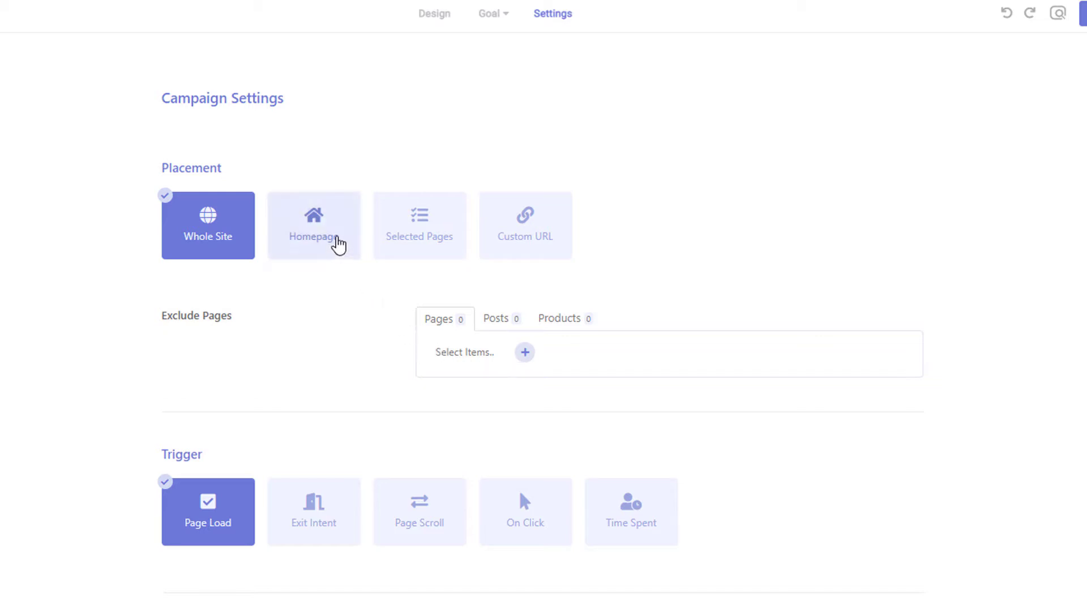
Step: Set placement to Selected Pages, then target and untarget two posts
{"action": "left_click", "coordinate": [337, 242]}
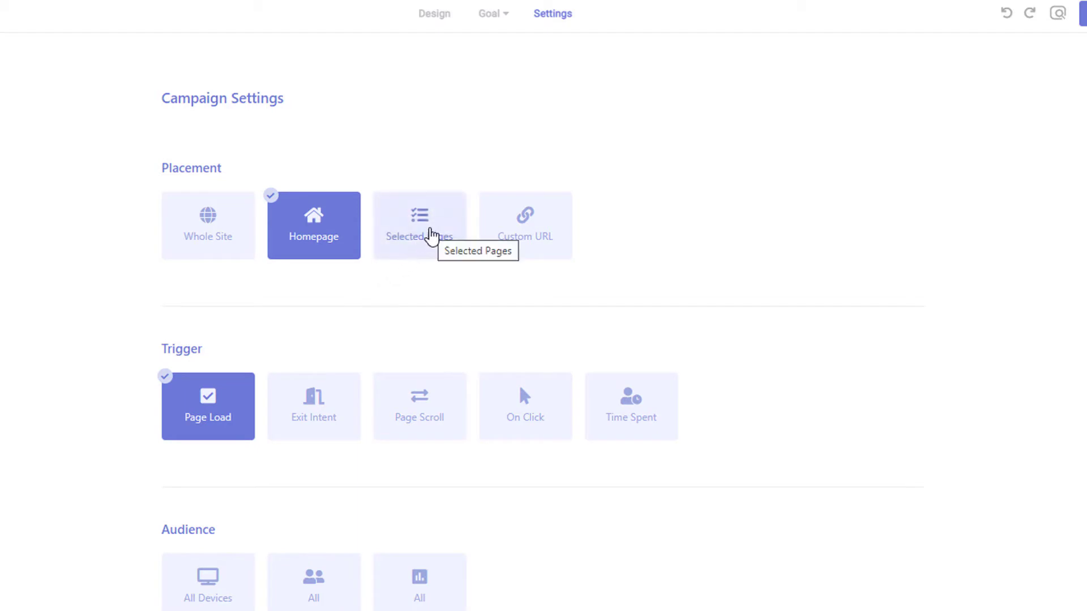
{"action": "left_click", "coordinate": [432, 235]}
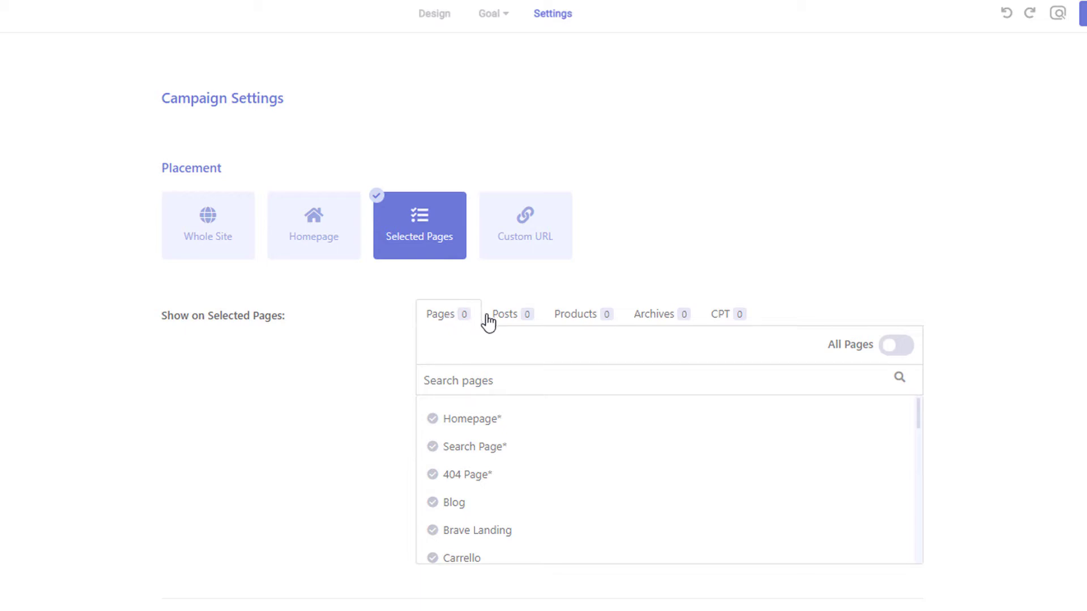
{"action": "left_click", "coordinate": [518, 320]}
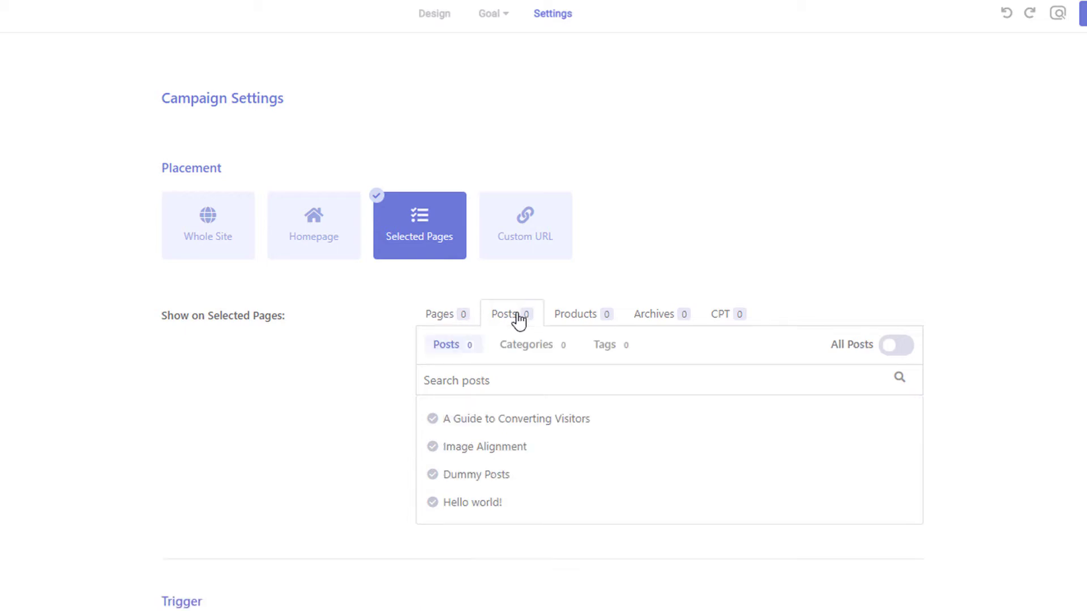
{"action": "left_click", "coordinate": [433, 419]}
{"action": "left_click", "coordinate": [433, 447]}
{"action": "left_click", "coordinate": [433, 448]}
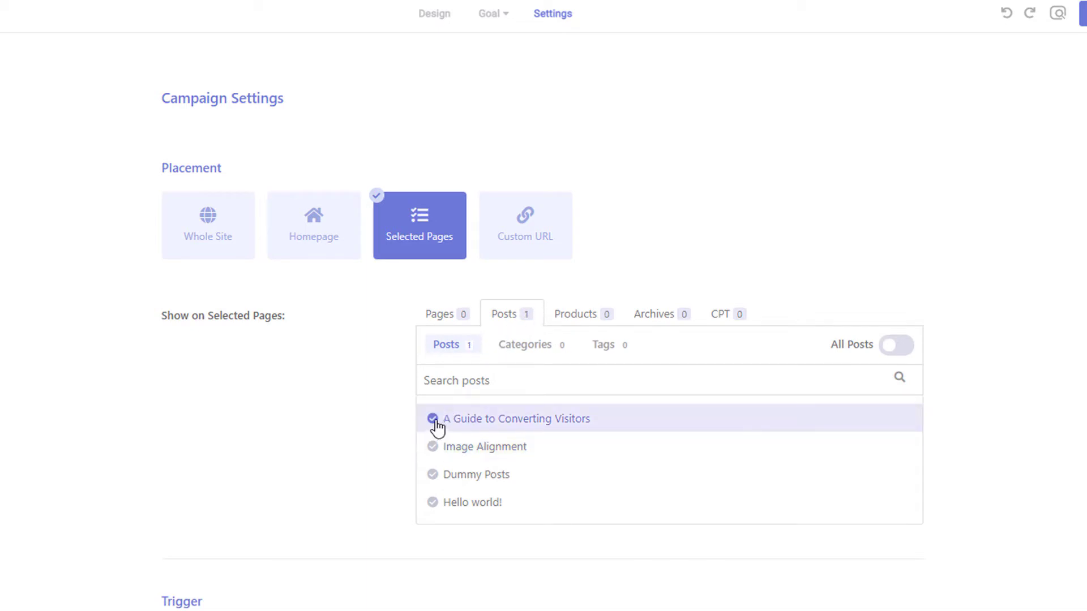
{"action": "left_click", "coordinate": [433, 420]}
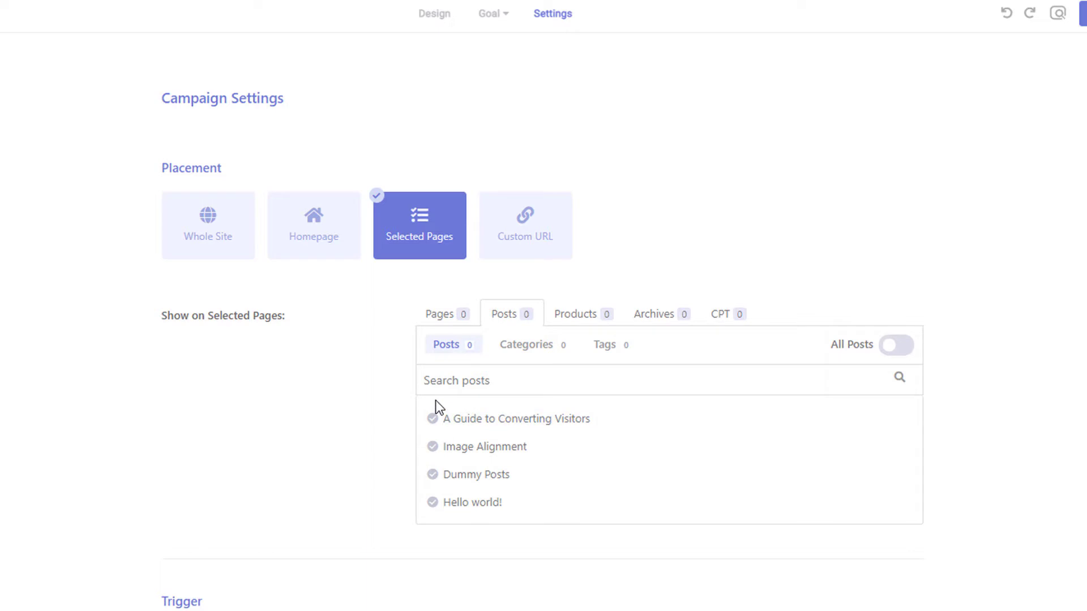
Step: Review the post Categories and Tags lists, then the Products list
{"action": "left_click", "coordinate": [525, 346]}
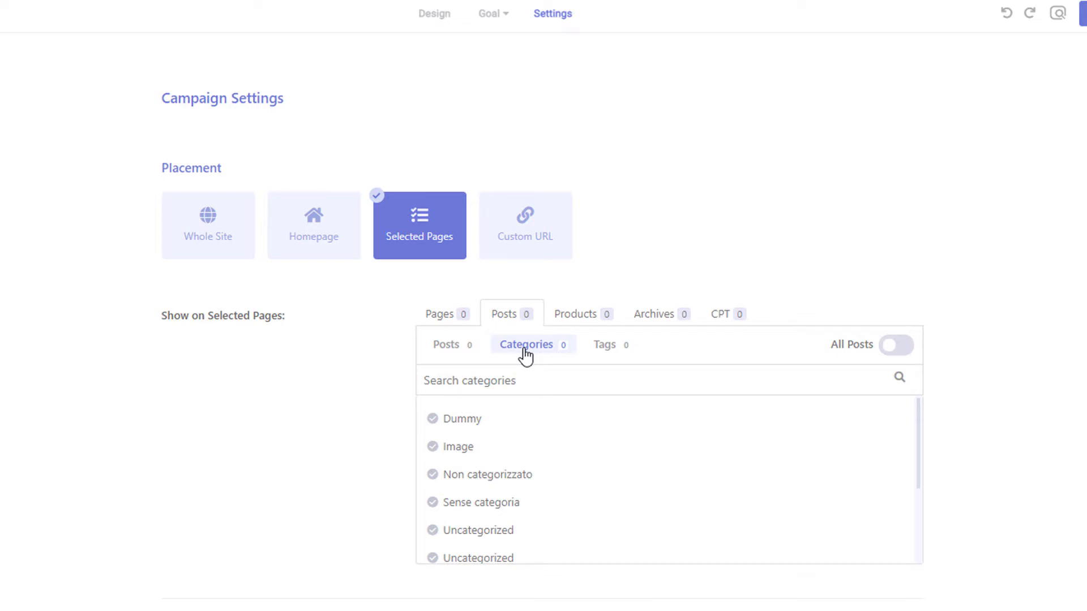
{"action": "left_click", "coordinate": [606, 348]}
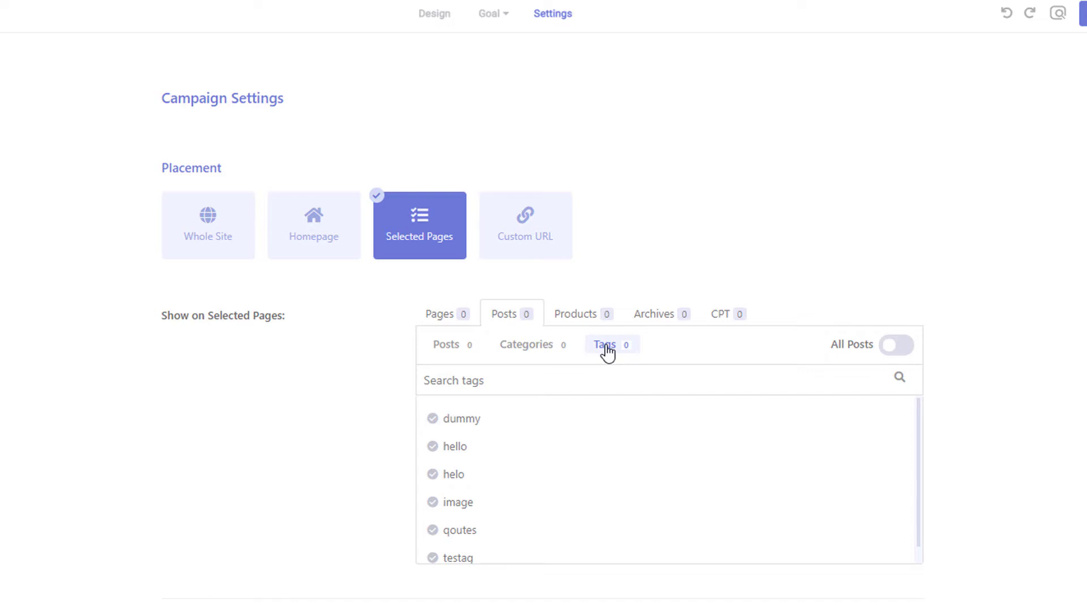
{"action": "left_click", "coordinate": [574, 319]}
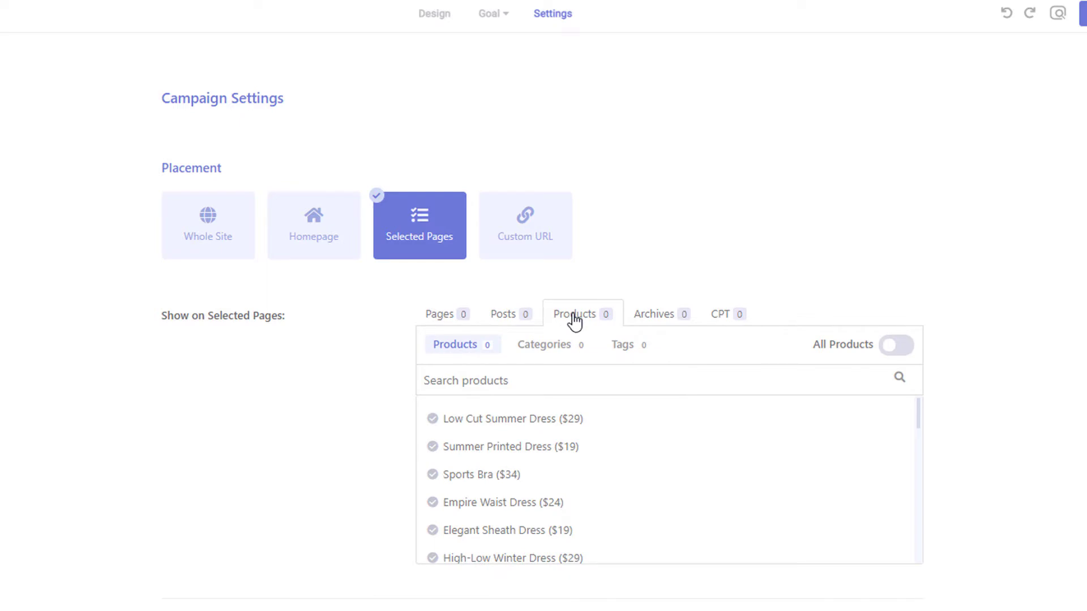
Step: Review product Categories, Archives and CPT lists, then switch placement to Custom URL
{"action": "left_click", "coordinate": [558, 356]}
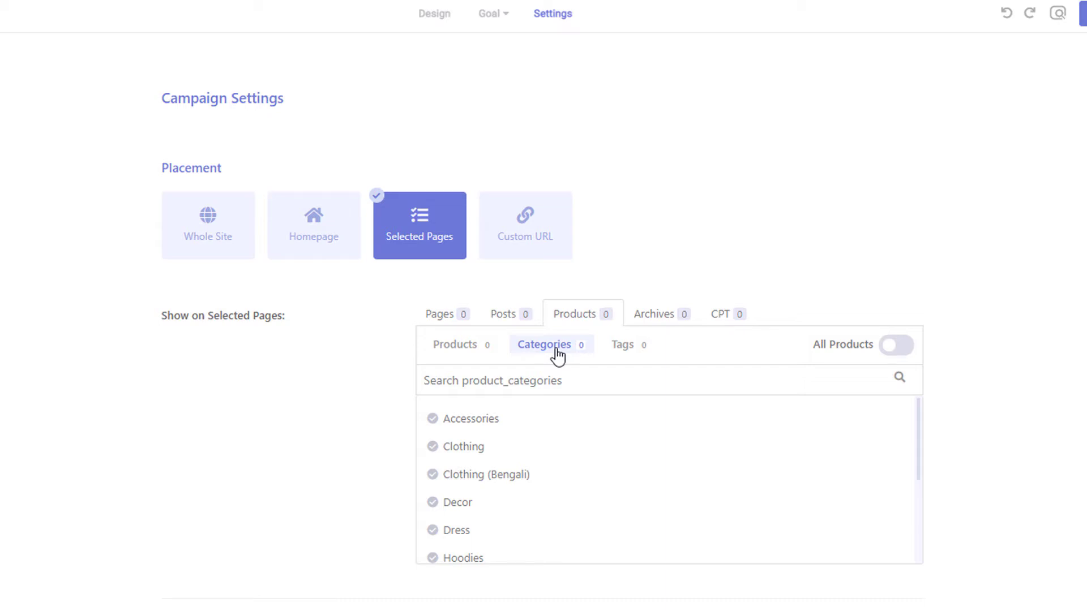
{"action": "left_click", "coordinate": [675, 326]}
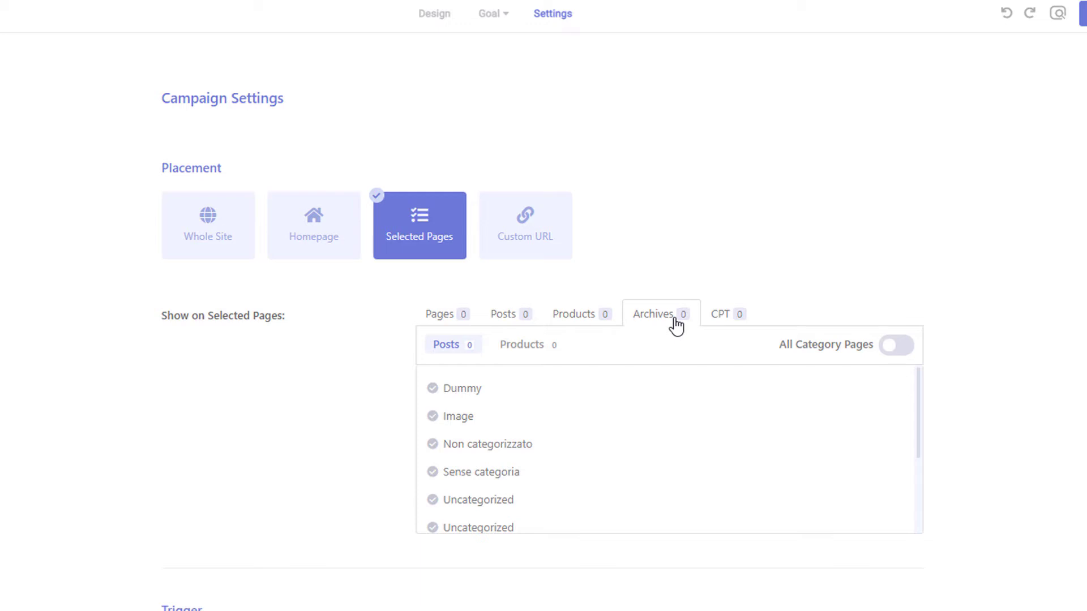
{"action": "left_click", "coordinate": [722, 318]}
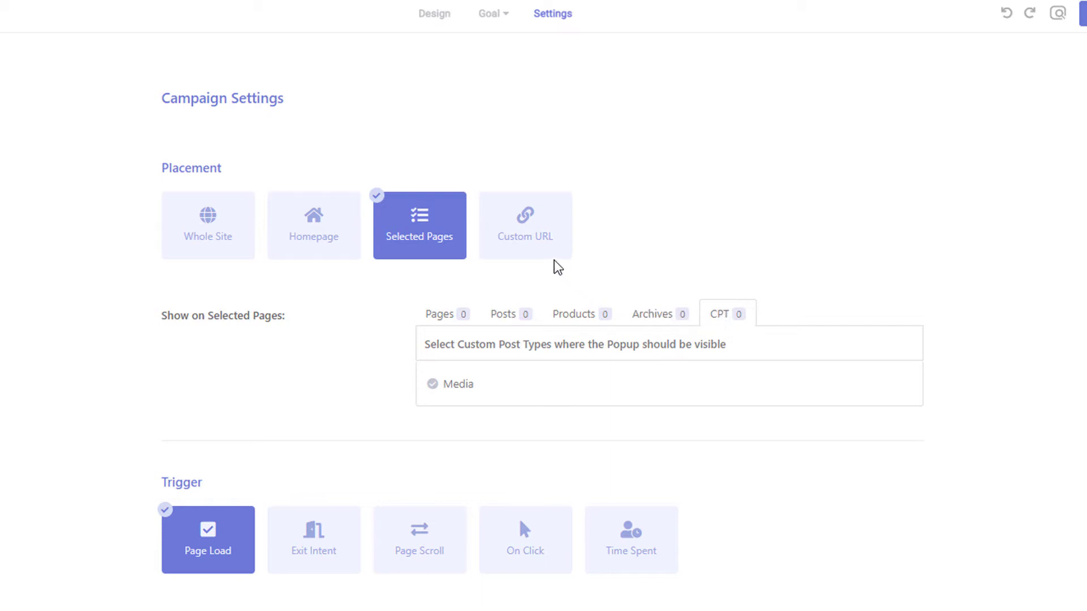
{"action": "left_click", "coordinate": [538, 239]}
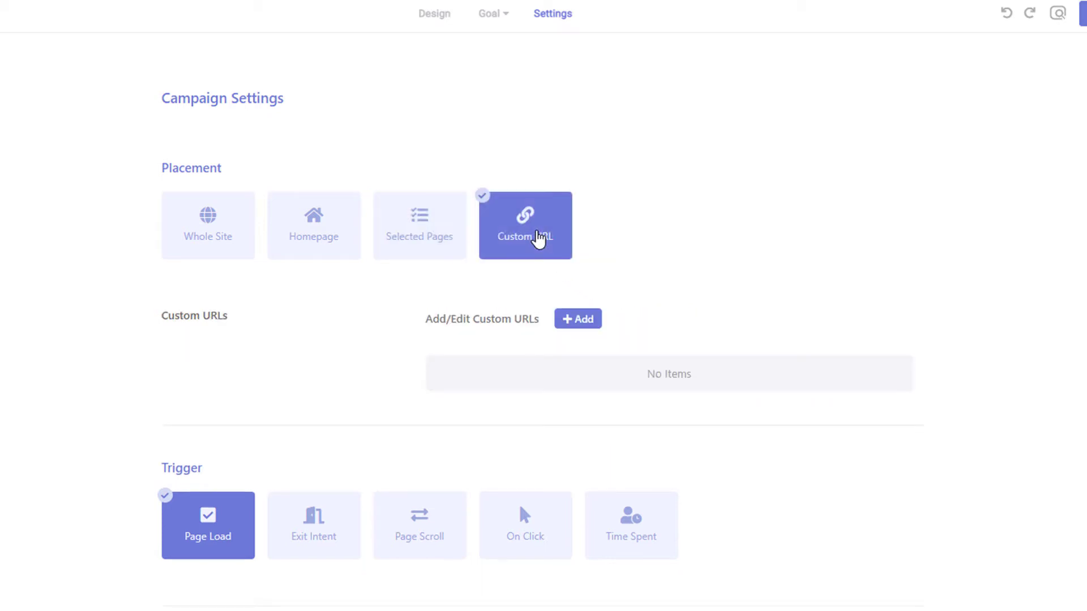
{"action": "left_click", "coordinate": [585, 323]}
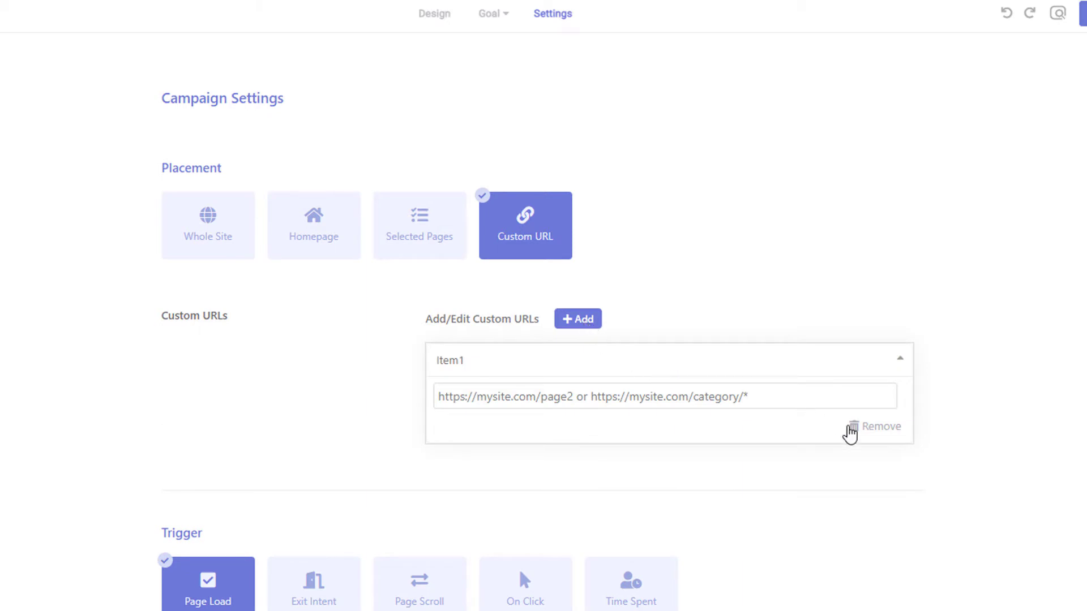
{"action": "left_click", "coordinate": [856, 432]}
{"action": "scroll", "coordinate": [762, 407], "scroll_direction": "down", "scroll_amount": 5}
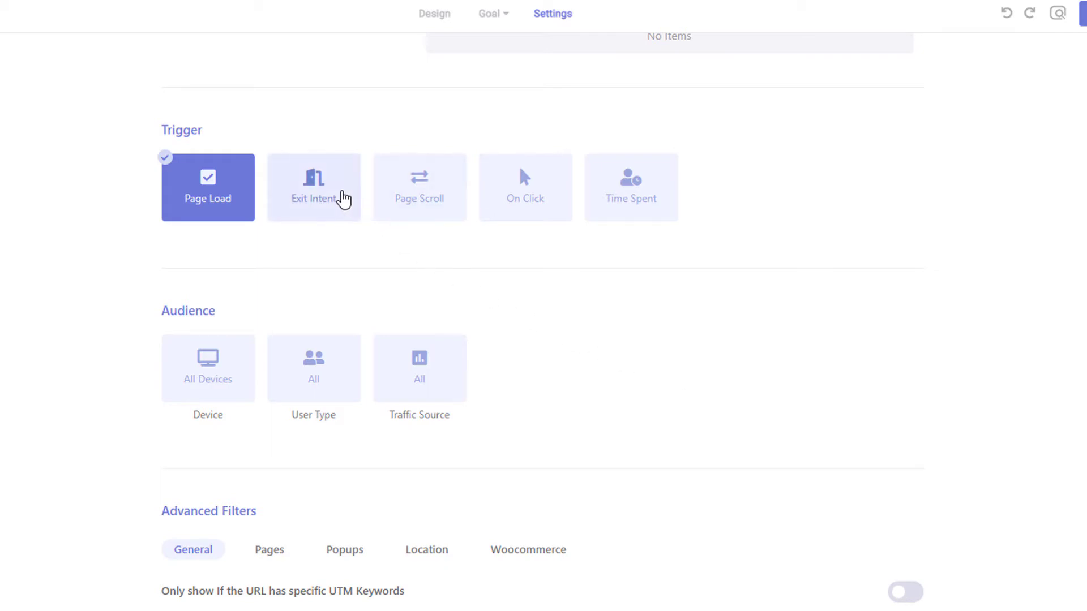
Step: Try Exit Intent with On Page Load mobile fallback and Page Scroll, leaving scroll-up hiding off
{"action": "left_click", "coordinate": [343, 199]}
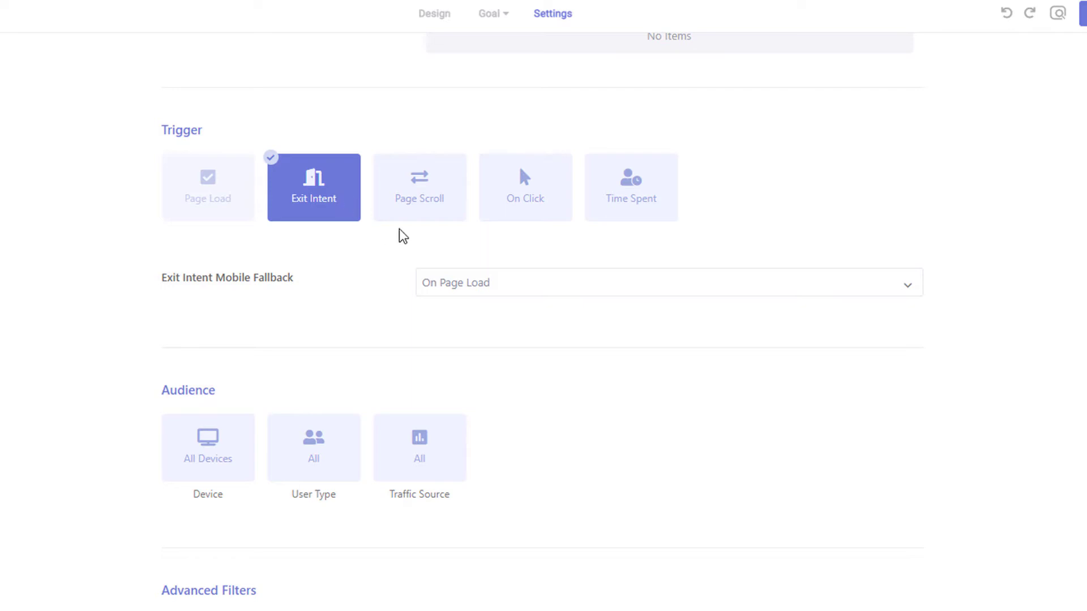
{"action": "left_click", "coordinate": [591, 288]}
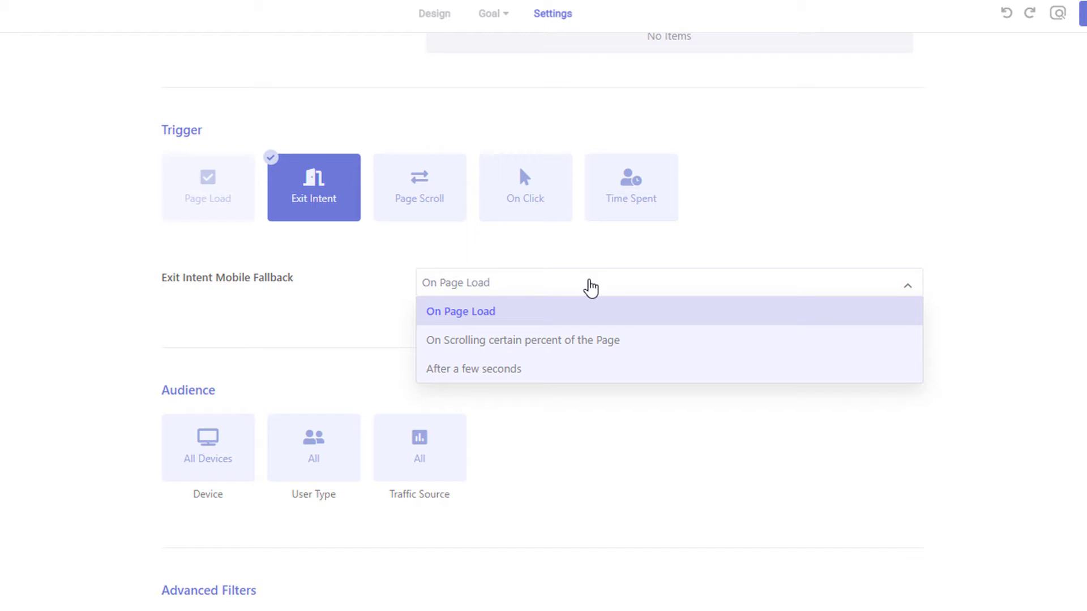
{"action": "left_click", "coordinate": [591, 288]}
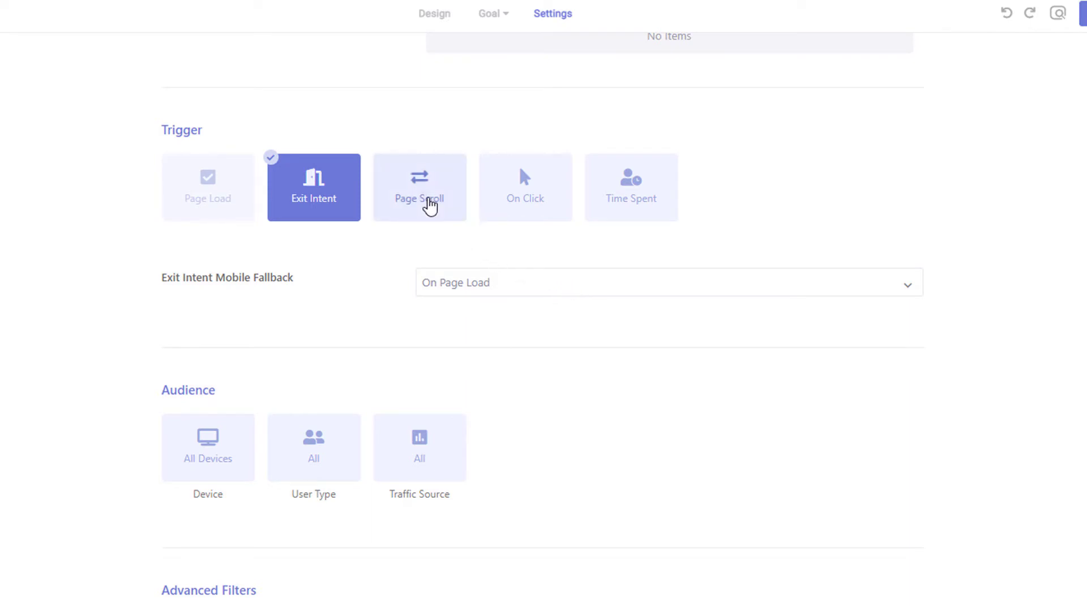
{"action": "left_click", "coordinate": [430, 207]}
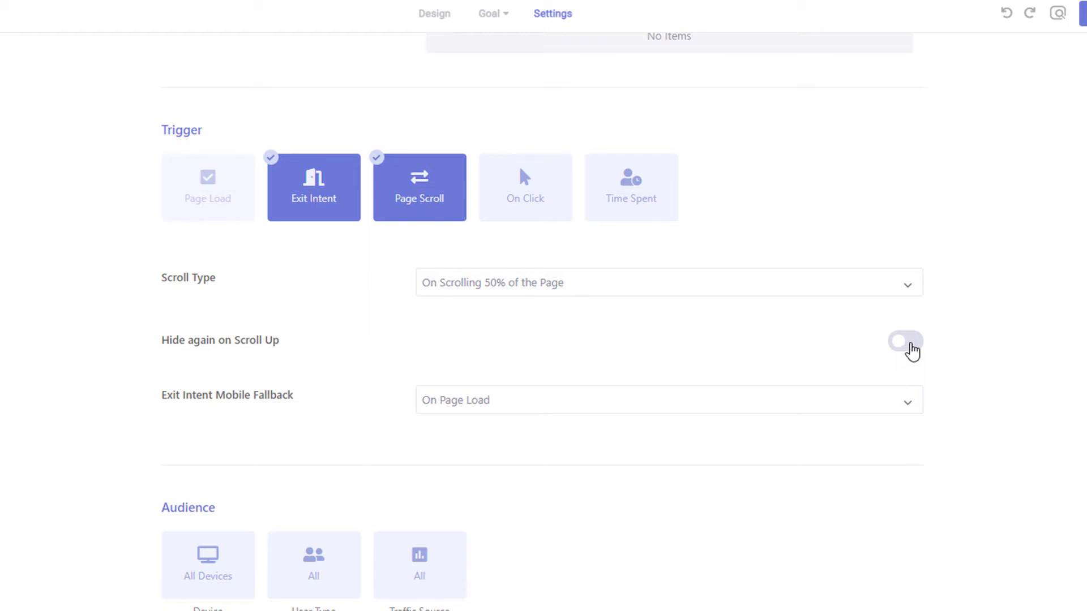
{"action": "left_click", "coordinate": [912, 351]}
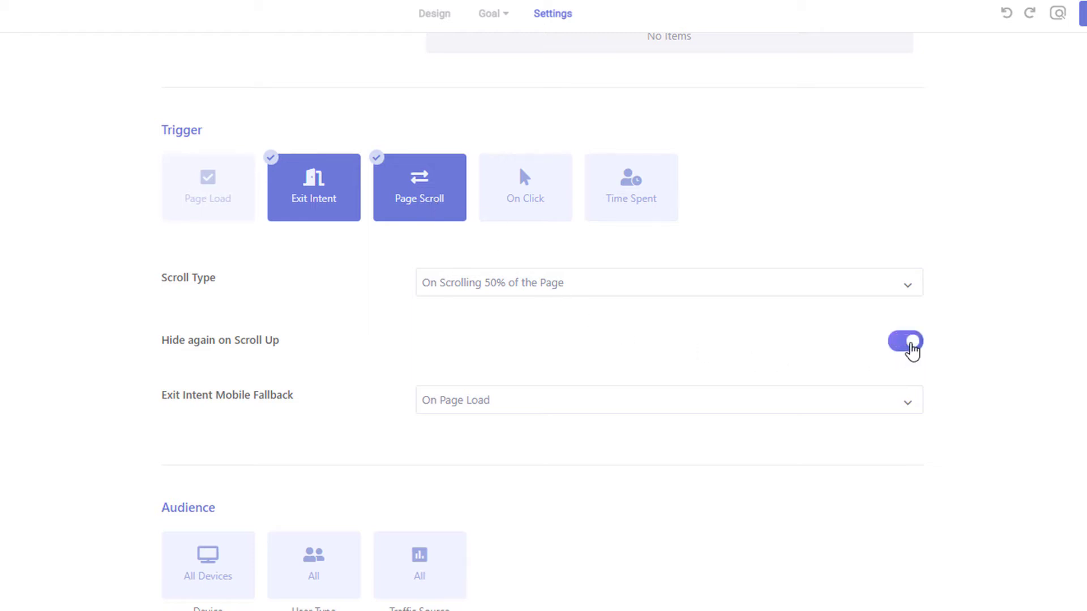
{"action": "left_click", "coordinate": [906, 348]}
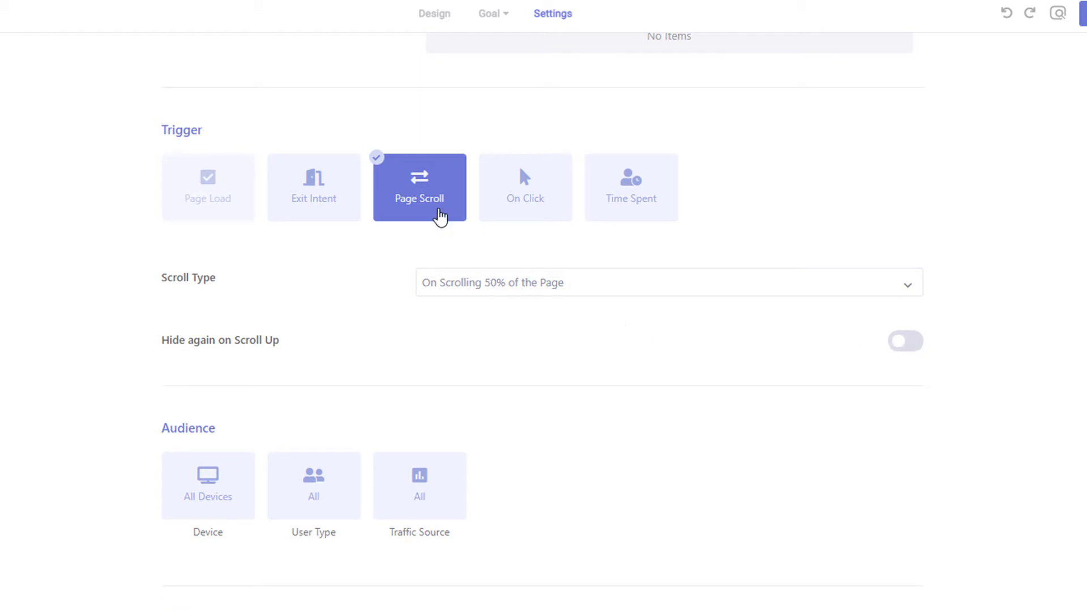
{"action": "left_click", "coordinate": [440, 216]}
Step: Try the On Click and Time Spent triggers, drop both, and select Page Load
{"action": "left_click", "coordinate": [512, 212]}
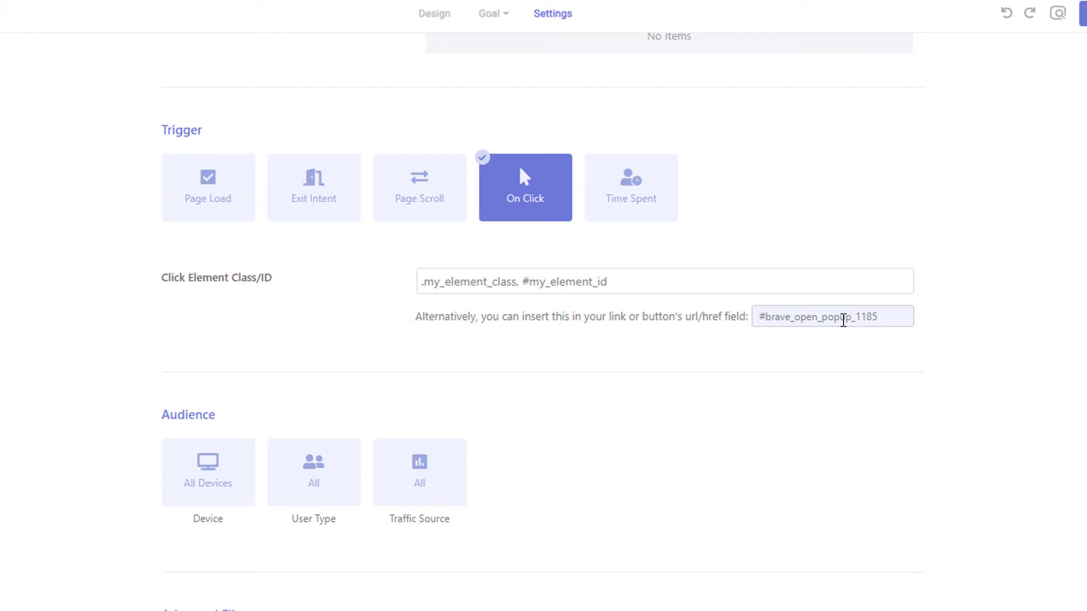
{"action": "left_click", "coordinate": [629, 286]}
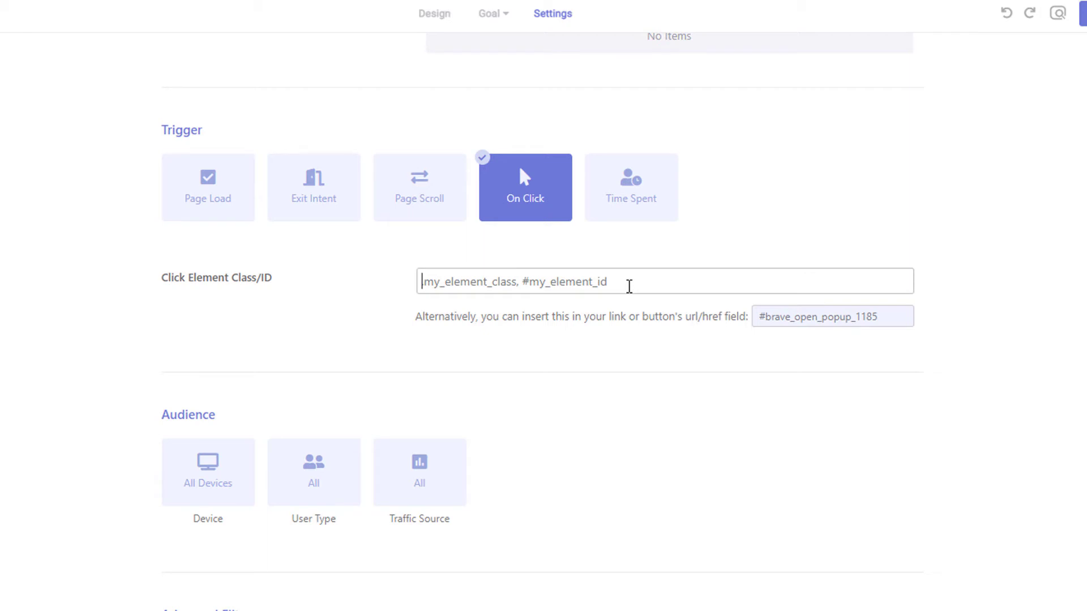
{"action": "left_click", "coordinate": [550, 215]}
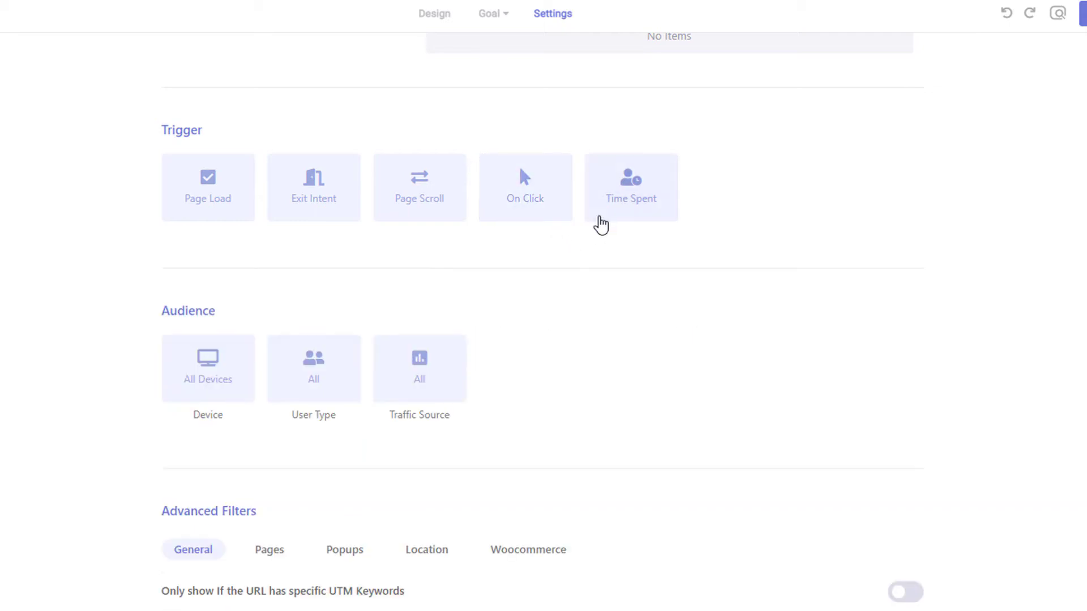
{"action": "left_click", "coordinate": [646, 205]}
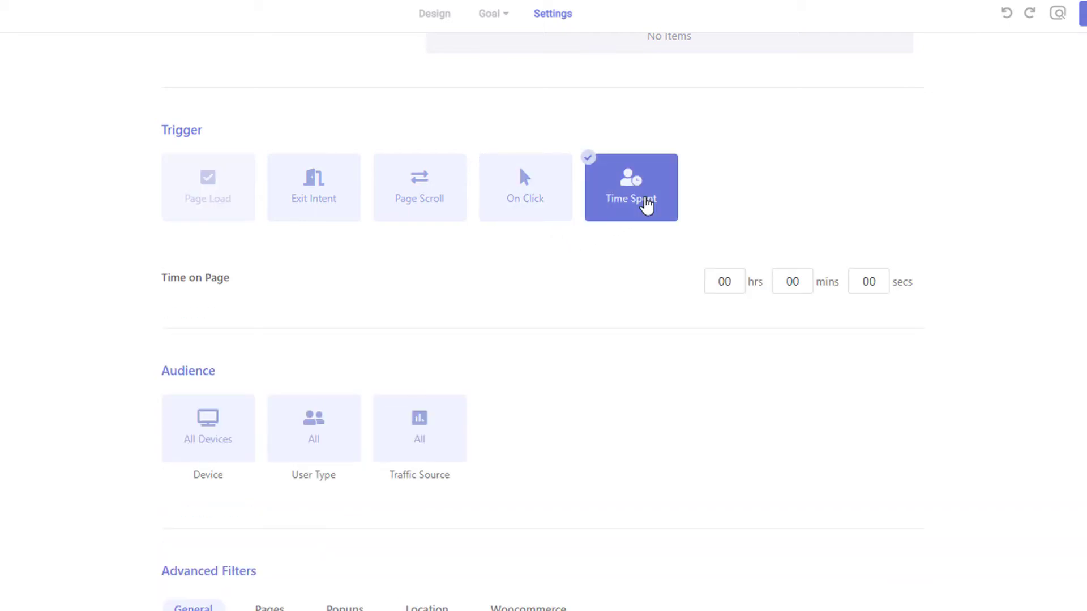
{"action": "left_click", "coordinate": [646, 205]}
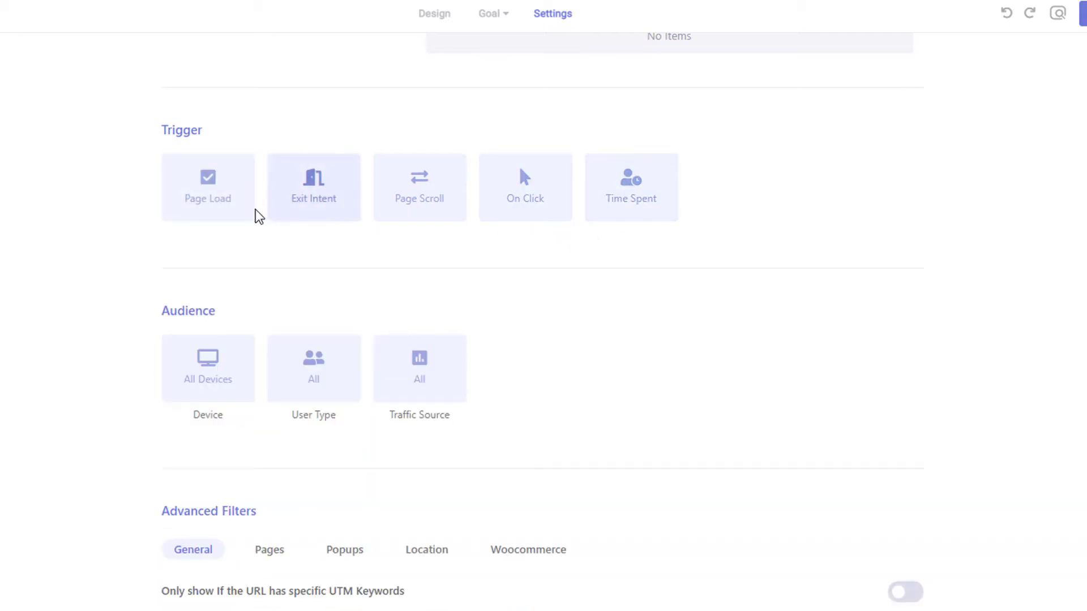
{"action": "left_click", "coordinate": [238, 222]}
Step: Keep all devices targeted and limit the user type to Registered users
{"action": "scroll", "coordinate": [238, 220], "scroll_direction": "down", "scroll_amount": 3}
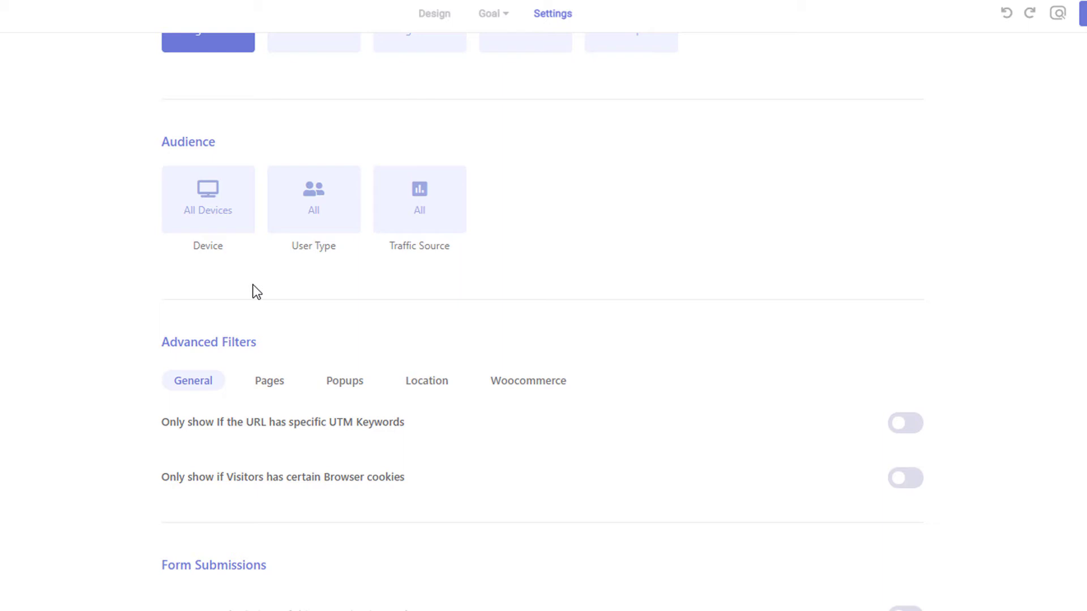
{"action": "left_click", "coordinate": [247, 231]}
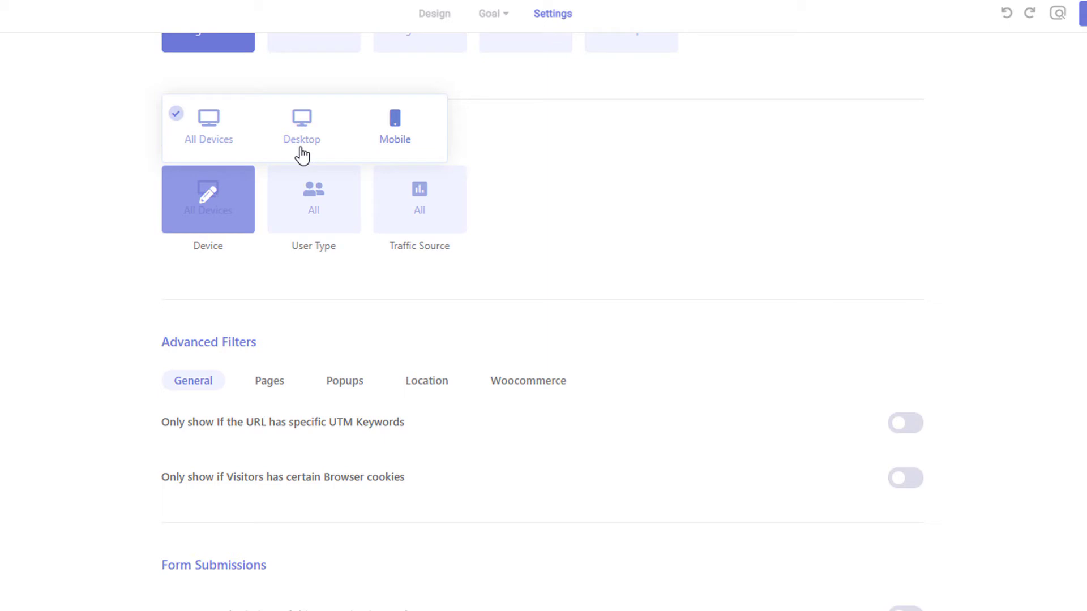
{"action": "left_click", "coordinate": [221, 226]}
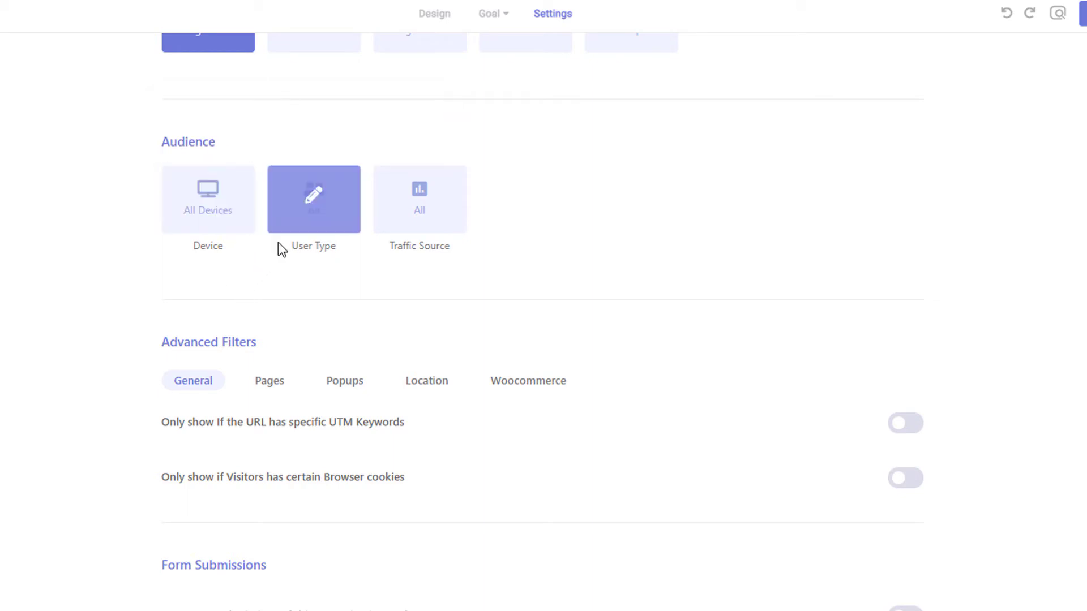
{"action": "left_click", "coordinate": [316, 218]}
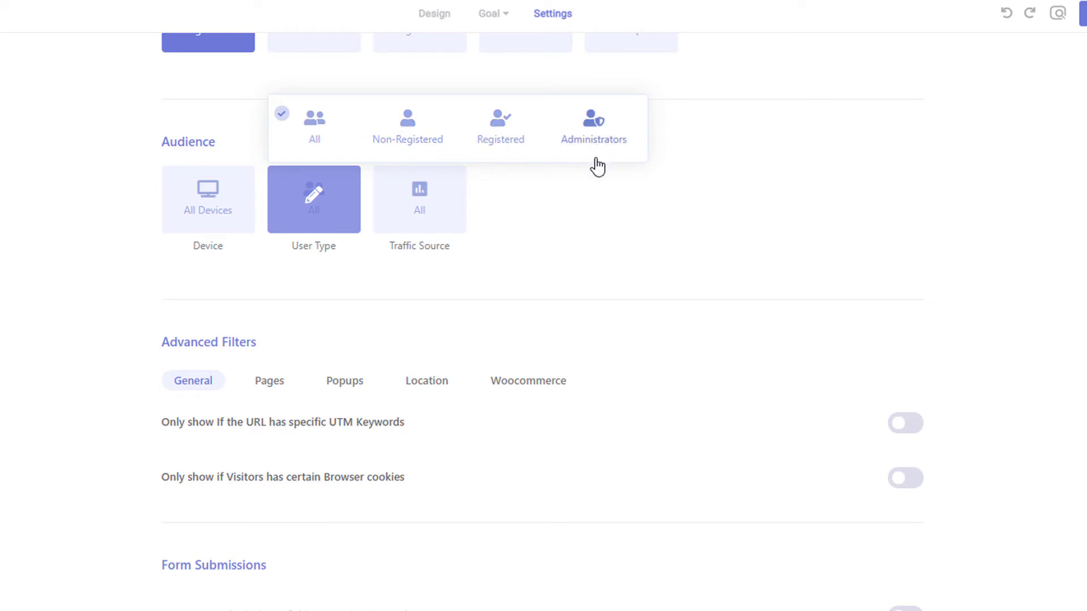
{"action": "left_click", "coordinate": [501, 137]}
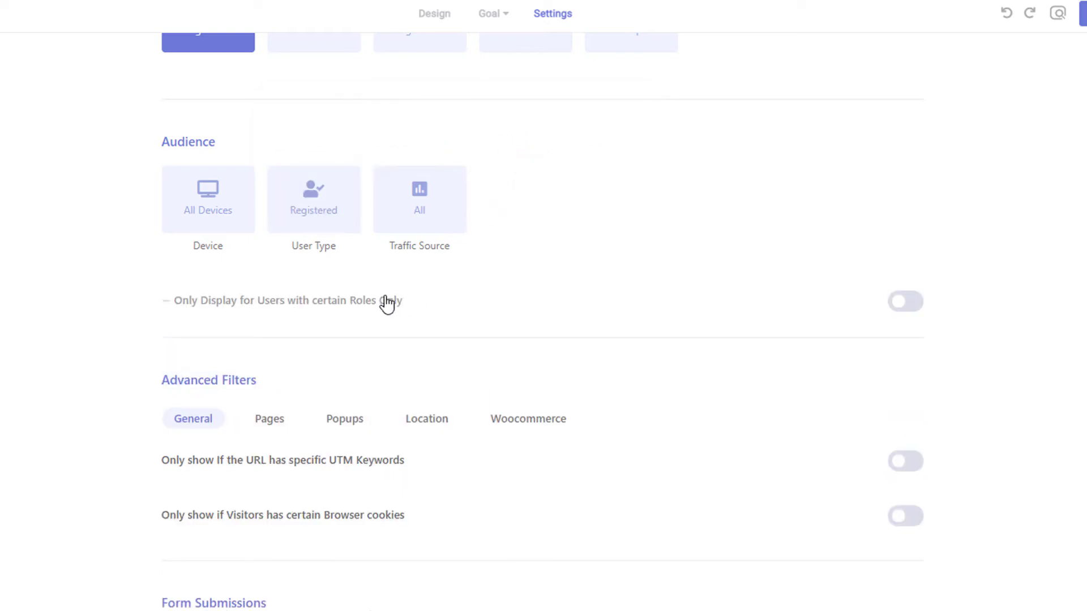
Step: Add Author and Editor to the roles restriction, remove both, and switch it off
{"action": "left_click", "coordinate": [906, 302]}
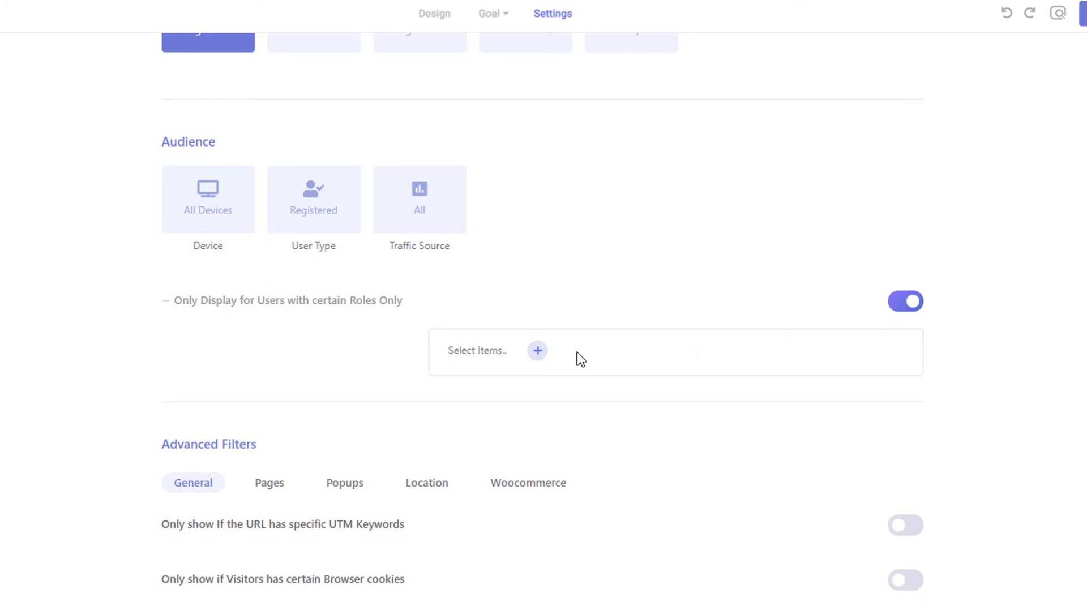
{"action": "left_click", "coordinate": [541, 352]}
{"action": "scroll", "coordinate": [533, 432], "scroll_direction": "down", "scroll_amount": 3}
{"action": "scroll", "coordinate": [533, 434], "scroll_direction": "up", "scroll_amount": 3}
{"action": "left_click", "coordinate": [478, 459]}
{"action": "left_click", "coordinate": [529, 352]}
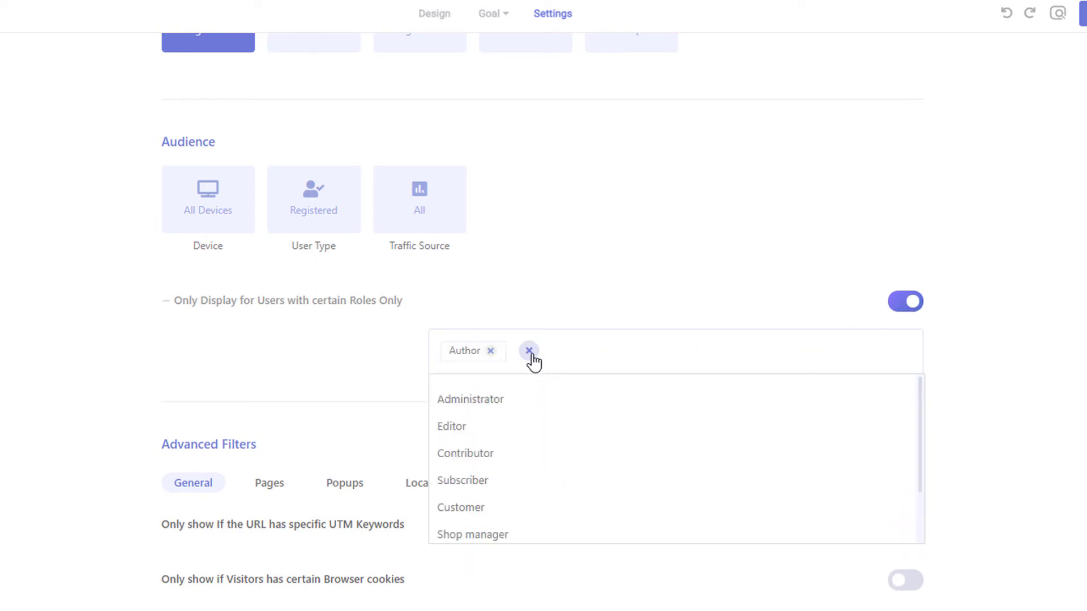
{"action": "left_click", "coordinate": [491, 428]}
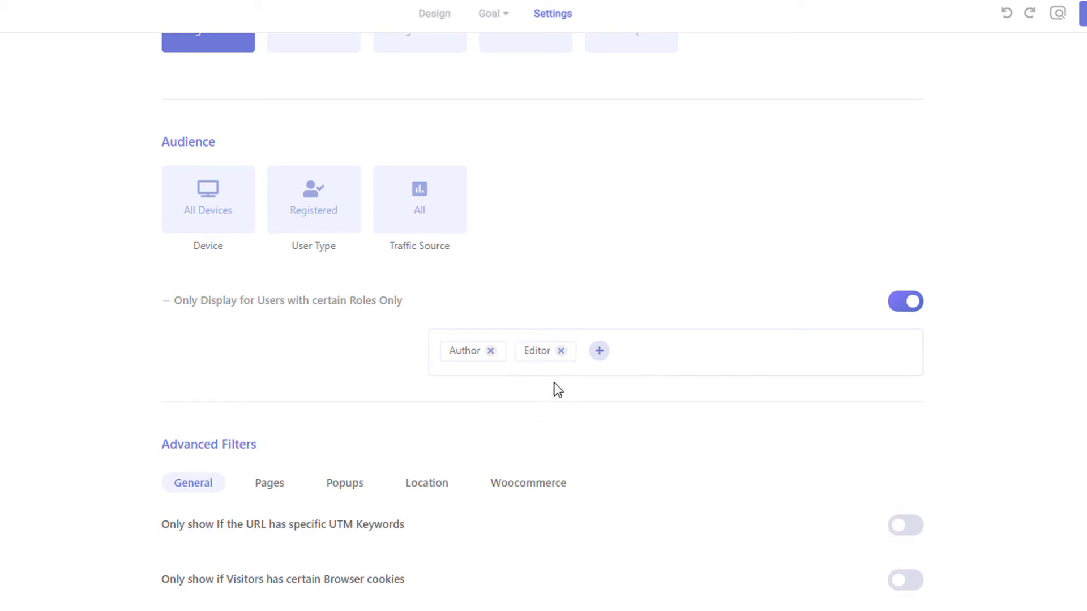
{"action": "left_click", "coordinate": [560, 351]}
{"action": "left_click", "coordinate": [490, 352]}
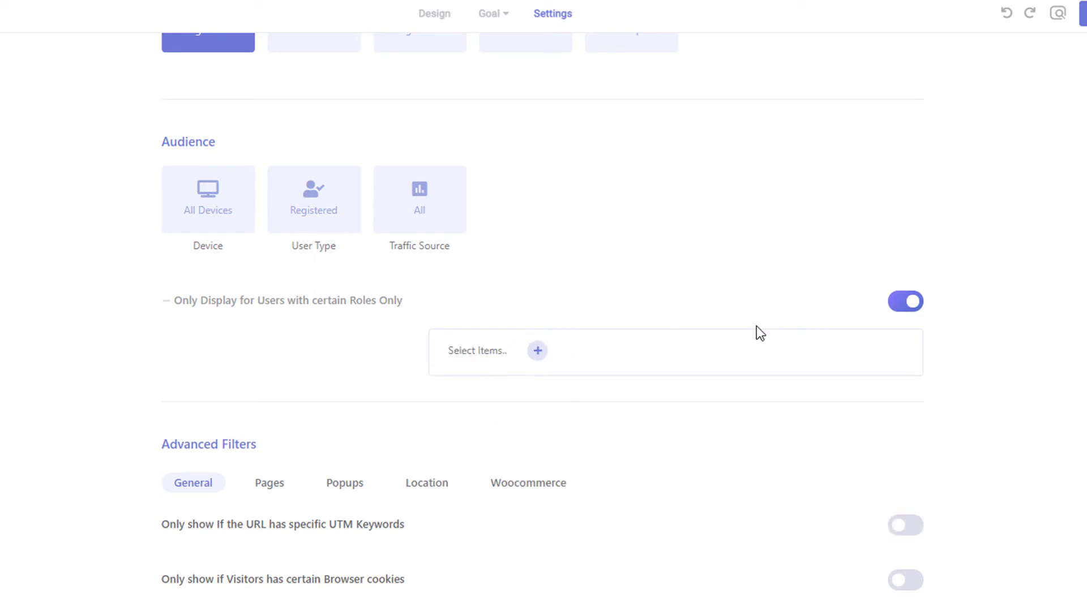
{"action": "left_click", "coordinate": [899, 307]}
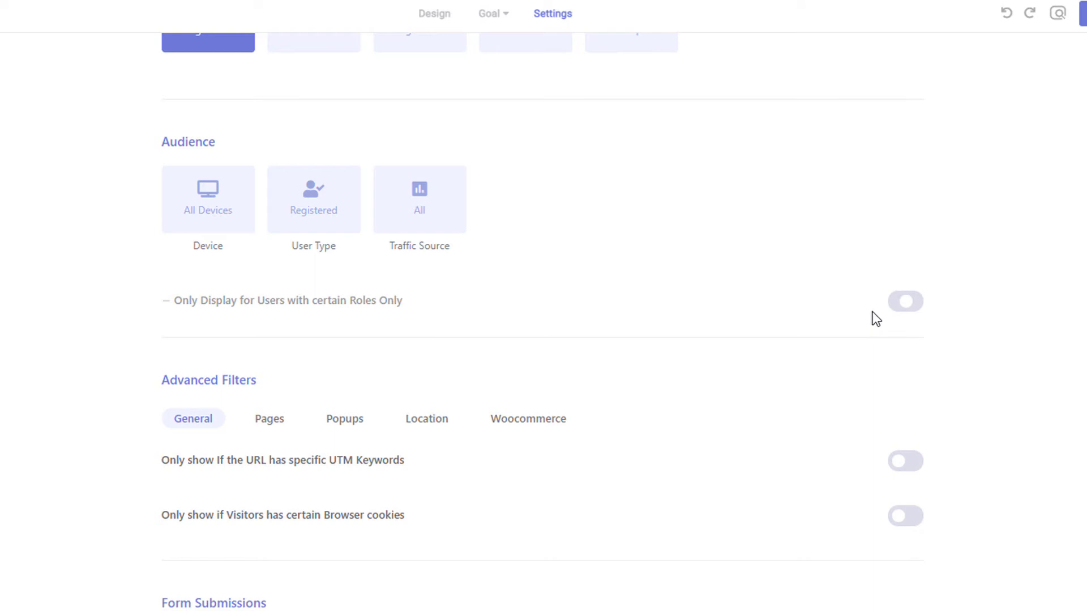
{"action": "left_click", "coordinate": [446, 216]}
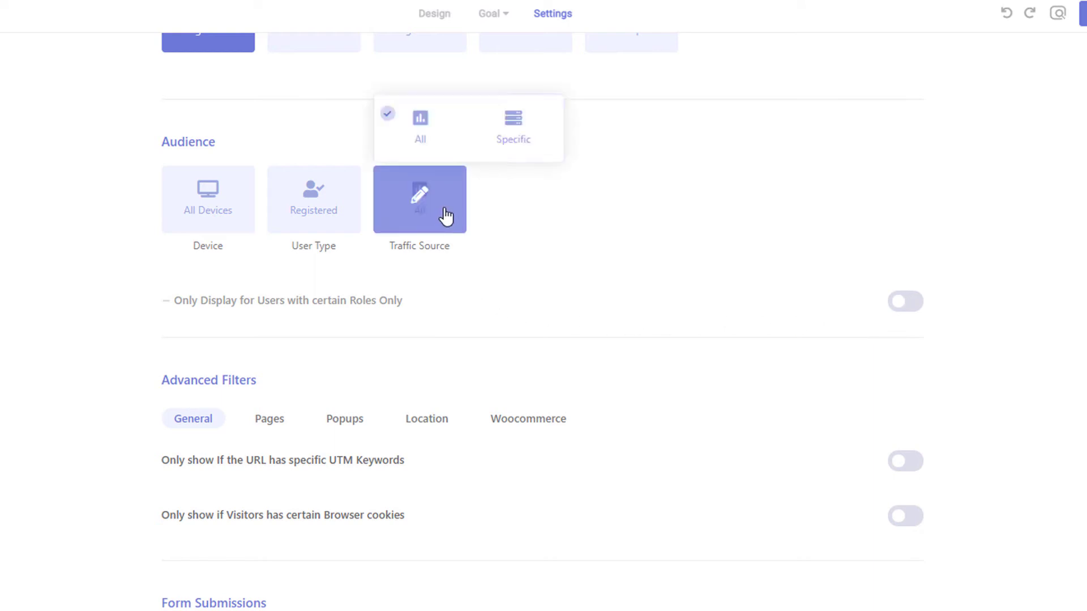
{"action": "left_click", "coordinate": [517, 142]}
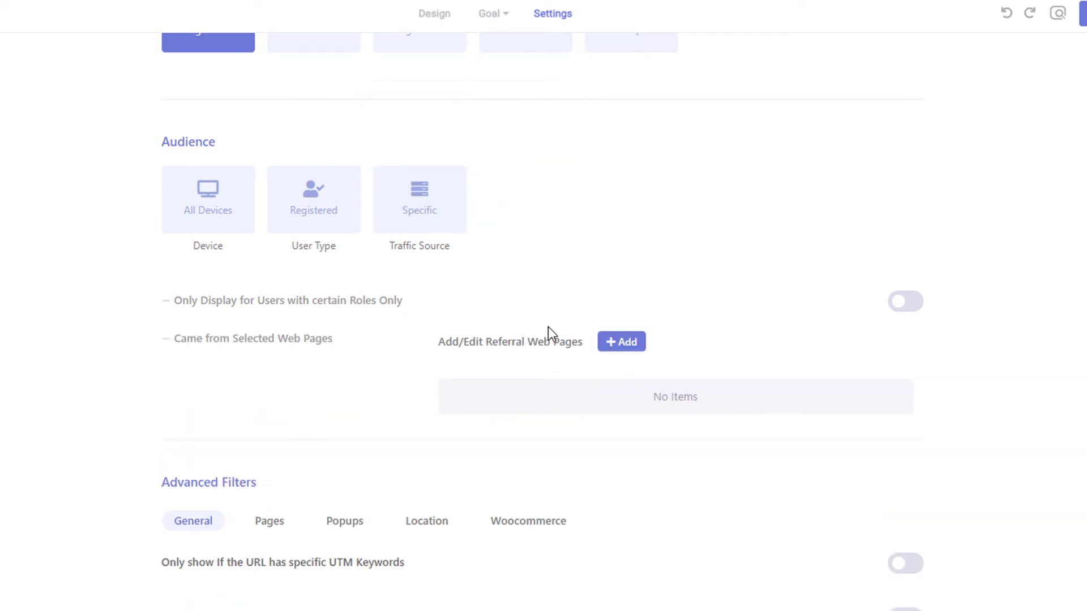
{"action": "left_click", "coordinate": [619, 348]}
{"action": "left_click", "coordinate": [630, 413]}
{"action": "type", "text": "https://"}
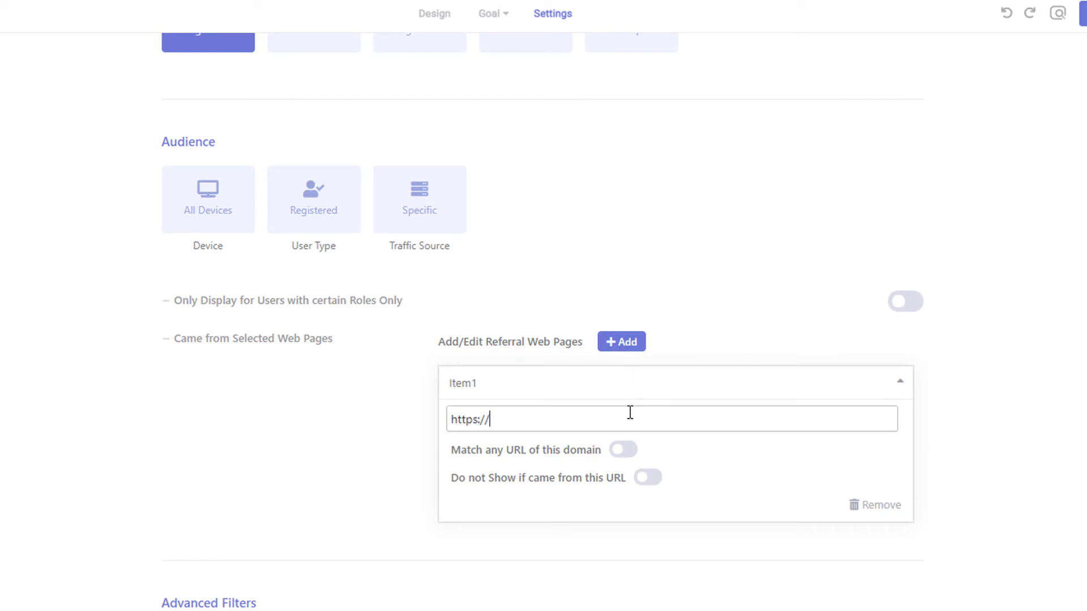
{"action": "type", "text": "facebook.com/pages/mypage"}
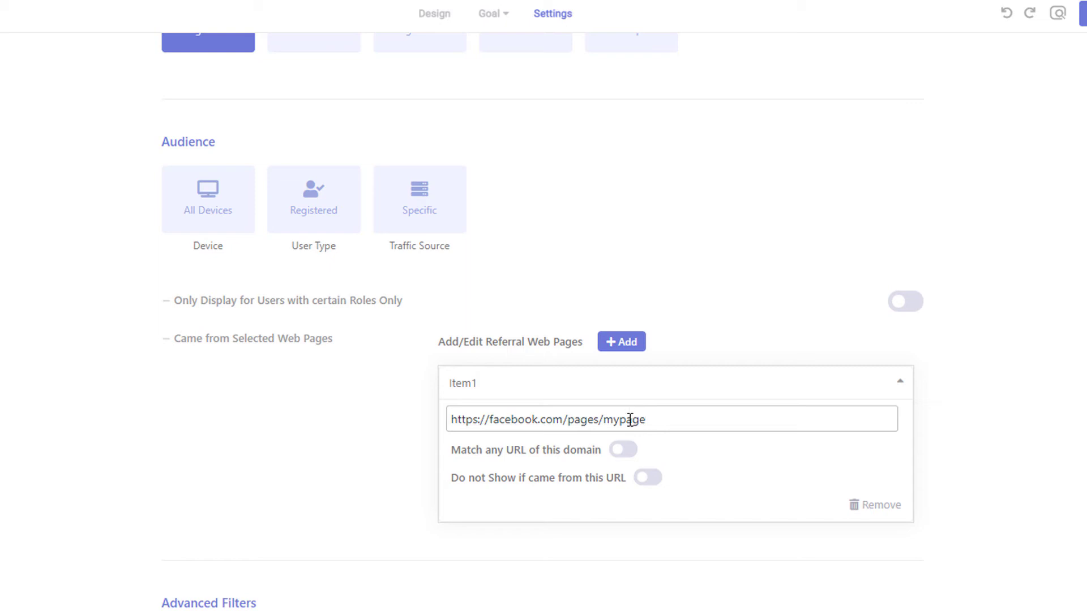
{"action": "left_click", "coordinate": [624, 453]}
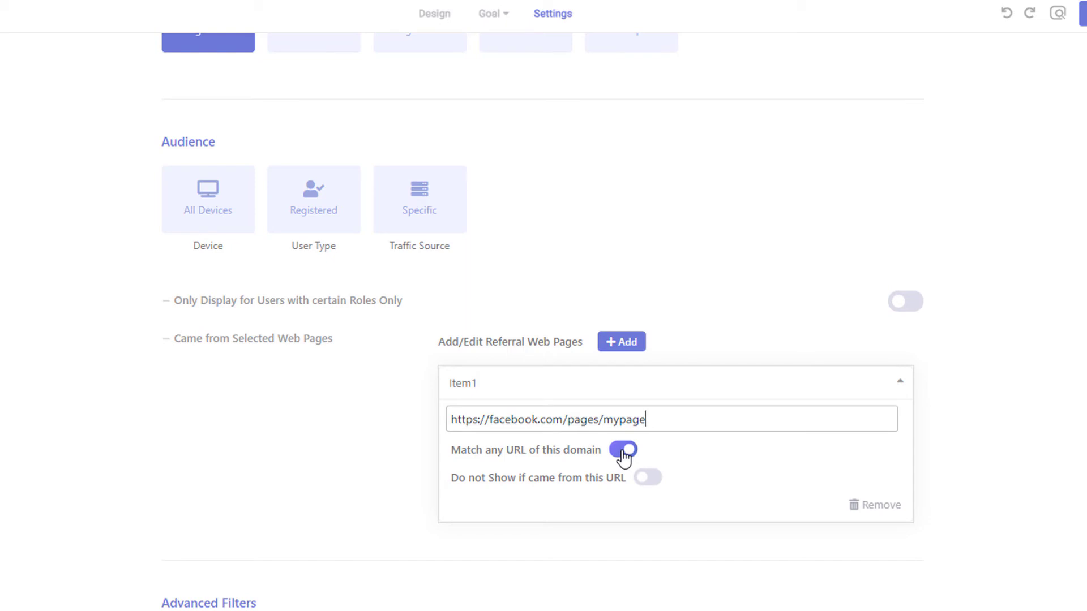
{"action": "left_click", "coordinate": [654, 484]}
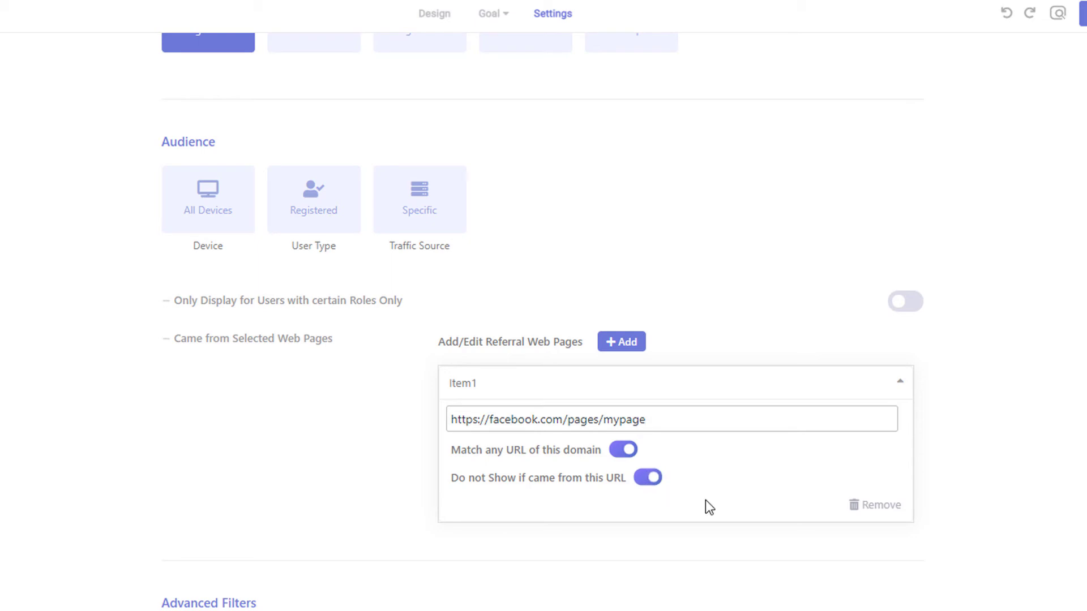
{"action": "left_click", "coordinate": [878, 507]}
{"action": "left_click", "coordinate": [445, 229]}
{"action": "left_click", "coordinate": [424, 138]}
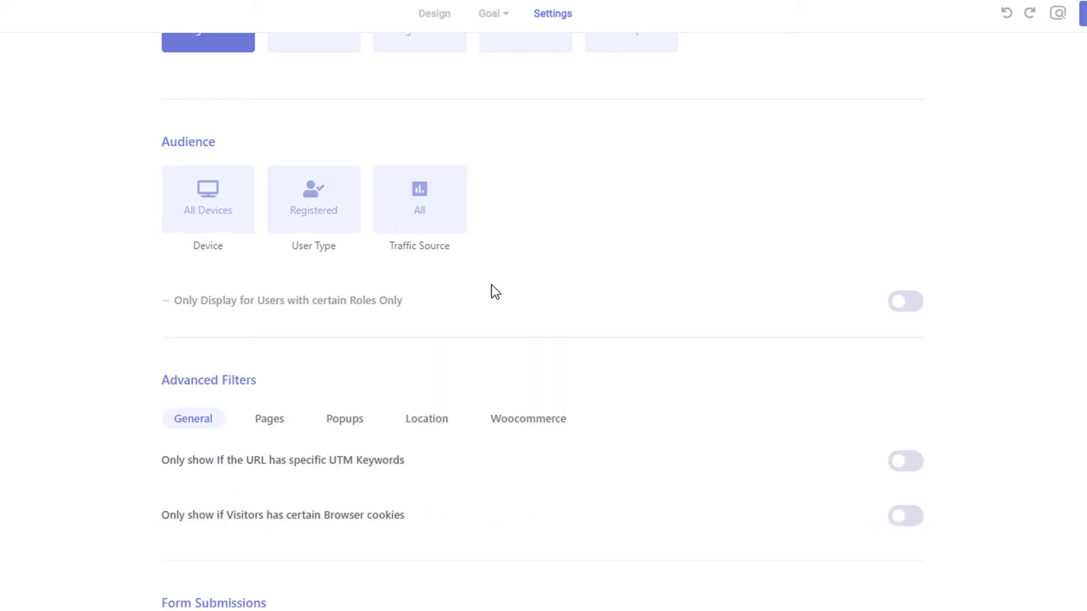
Step: Enable and then disable the UTM Keywords advanced filter
{"action": "scroll", "coordinate": [491, 290], "scroll_direction": "down", "scroll_amount": 5}
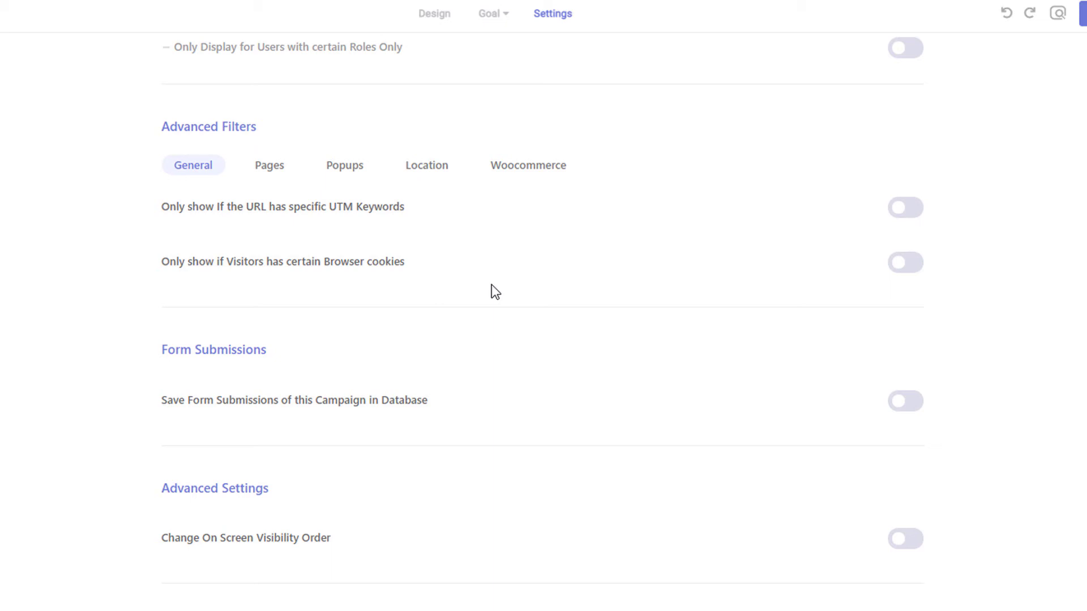
{"action": "left_click", "coordinate": [912, 206]}
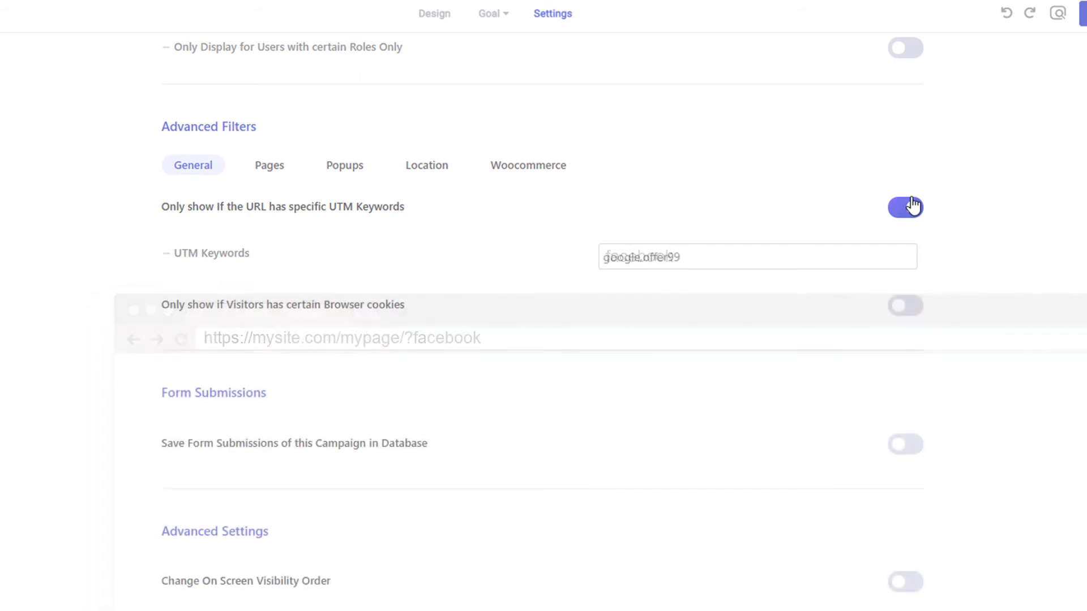
{"action": "left_click", "coordinate": [912, 206]}
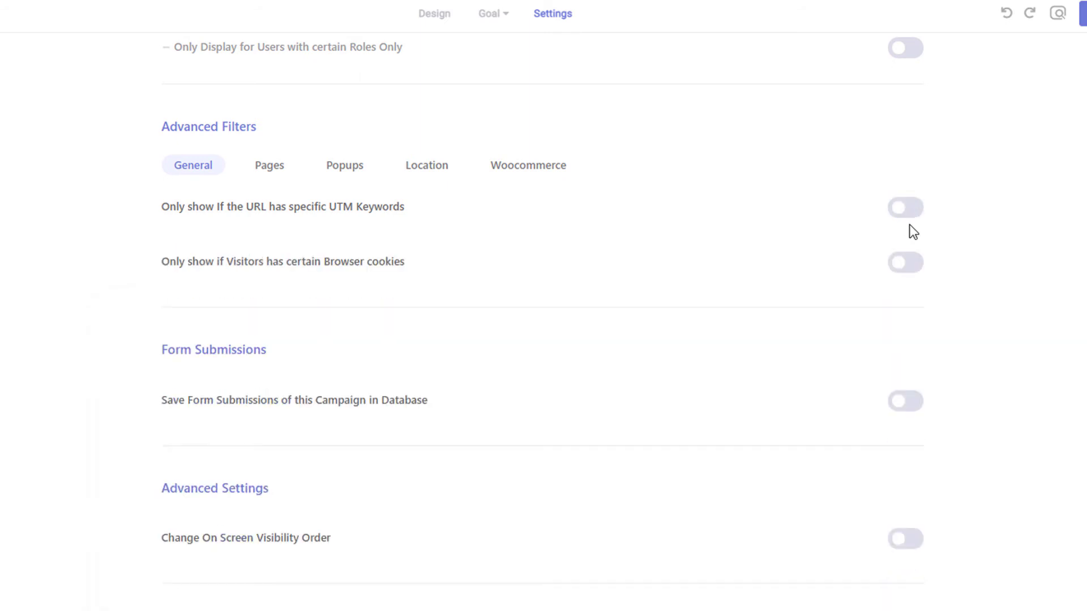
Step: Add a browser cookie rule, delete it, and switch the cookies filter off
{"action": "left_click", "coordinate": [908, 265]}
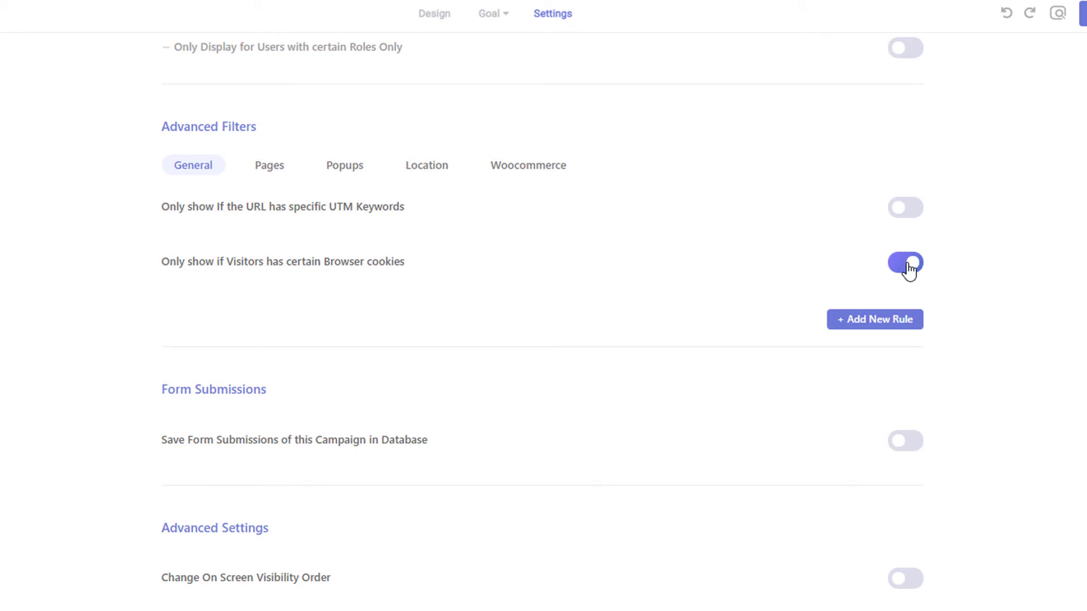
{"action": "left_click", "coordinate": [878, 319]}
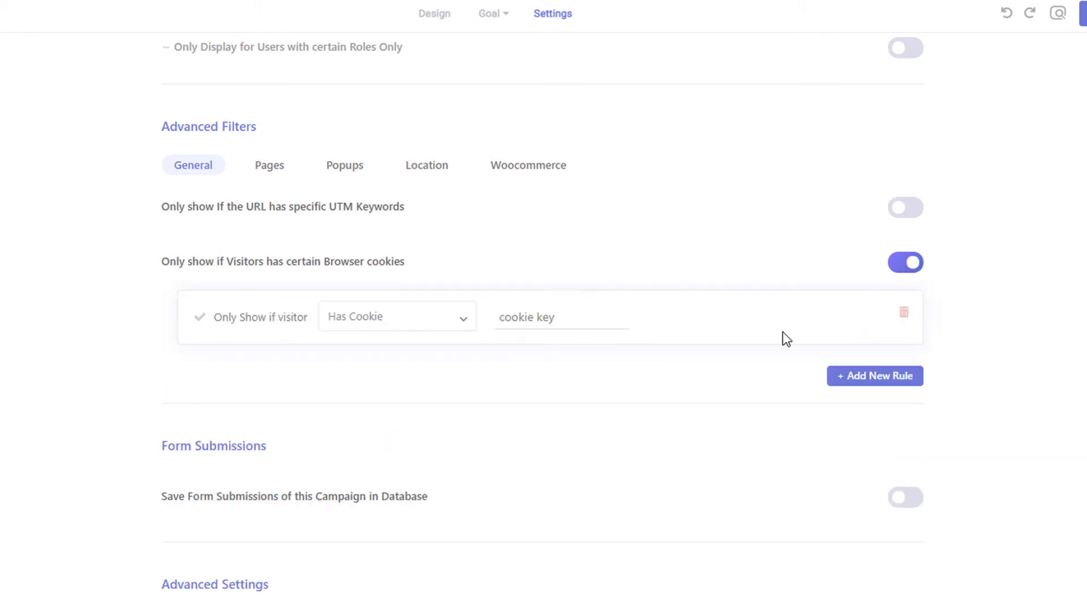
{"action": "left_click", "coordinate": [467, 327]}
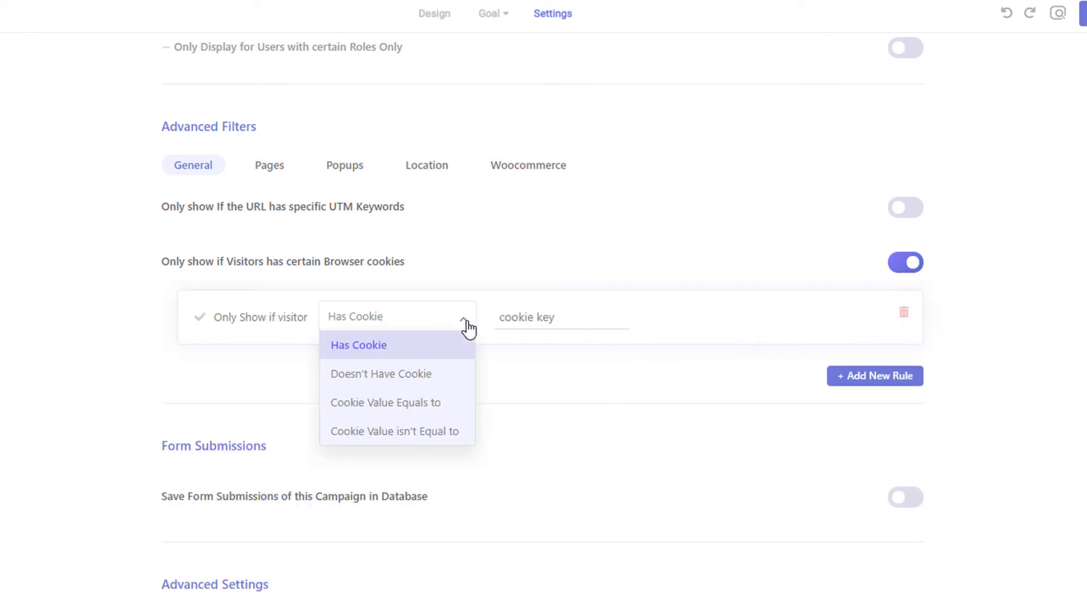
{"action": "left_click", "coordinate": [467, 327]}
{"action": "left_click", "coordinate": [537, 316]}
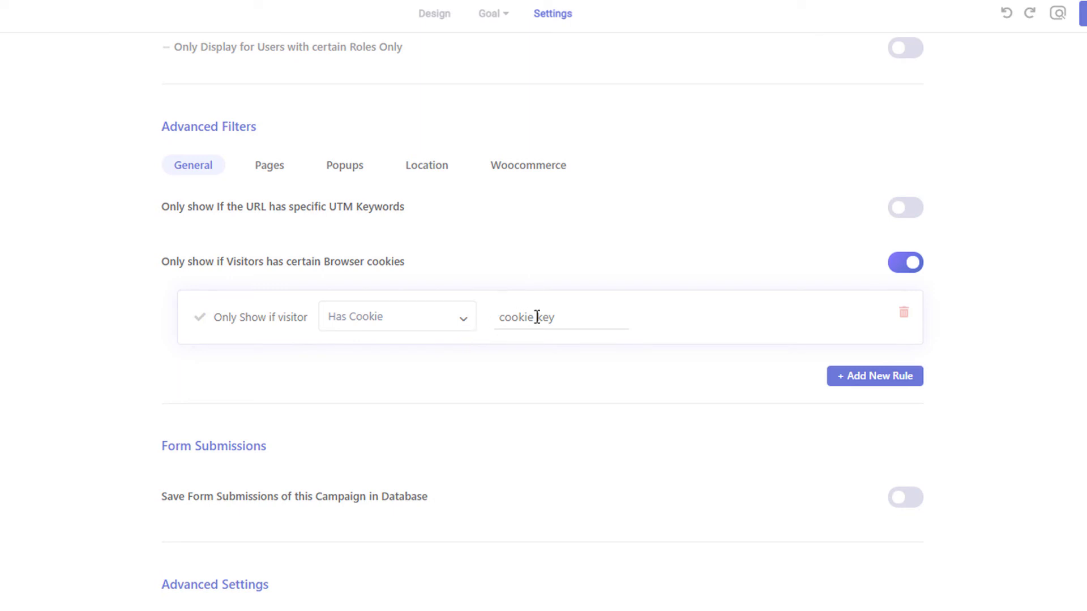
{"action": "left_click", "coordinate": [904, 318]}
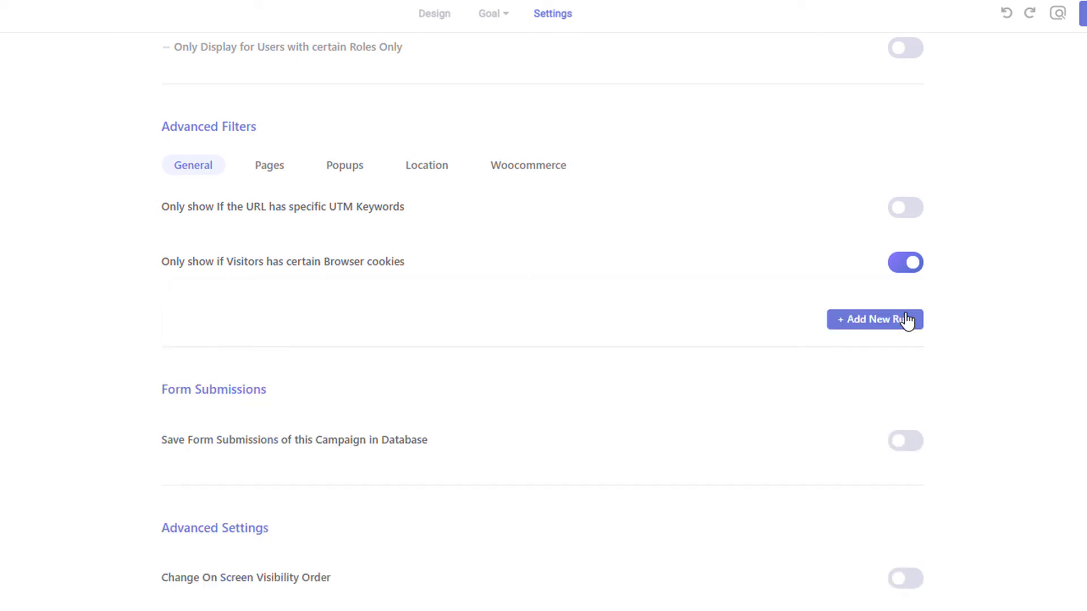
{"action": "left_click", "coordinate": [900, 274]}
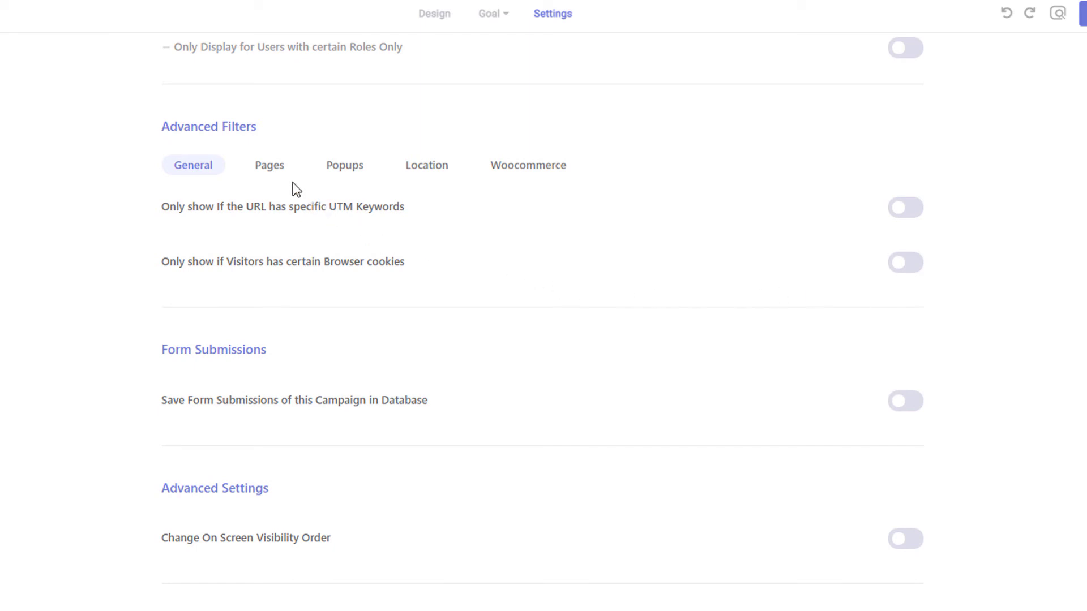
{"action": "left_click", "coordinate": [278, 181]}
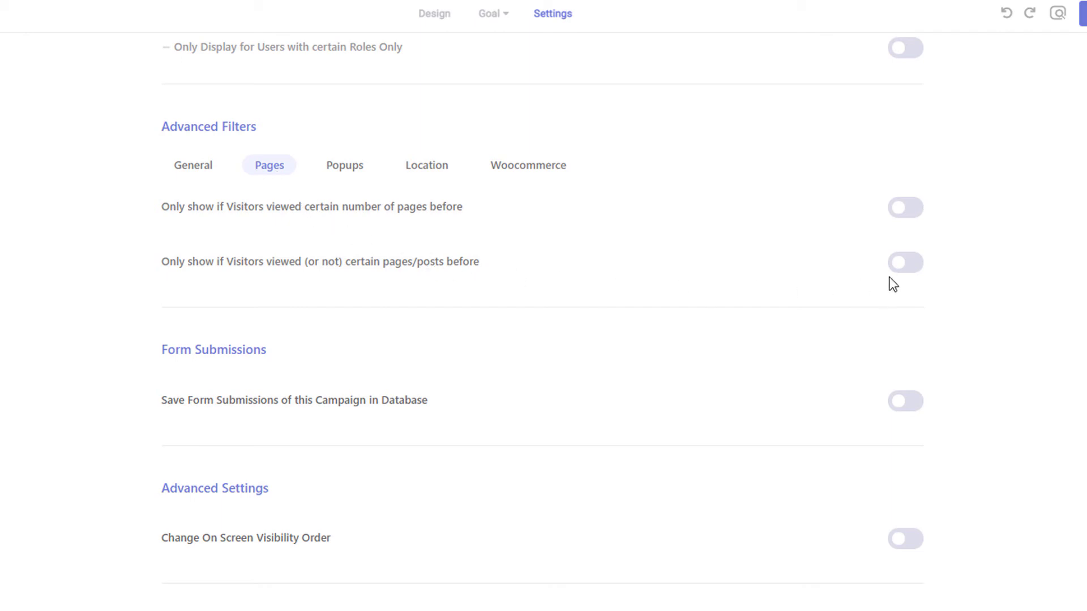
Step: Add a Homepage viewed-page rule for the last 30 days, then delete it and disable the filter
{"action": "left_click", "coordinate": [906, 267]}
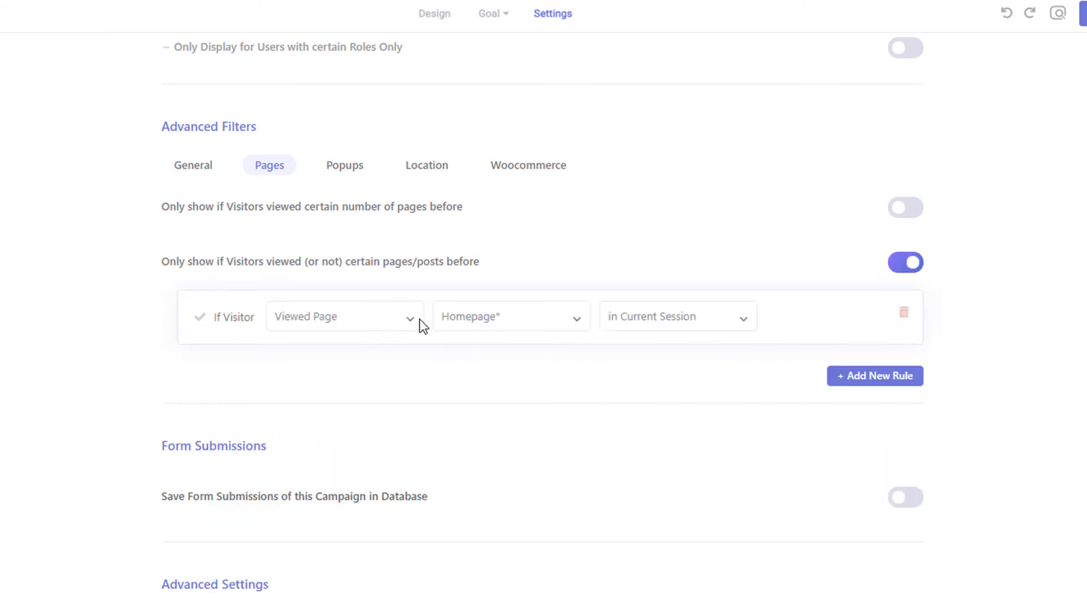
{"action": "left_click", "coordinate": [575, 330]}
{"action": "left_click", "coordinate": [575, 330]}
{"action": "left_click", "coordinate": [632, 331]}
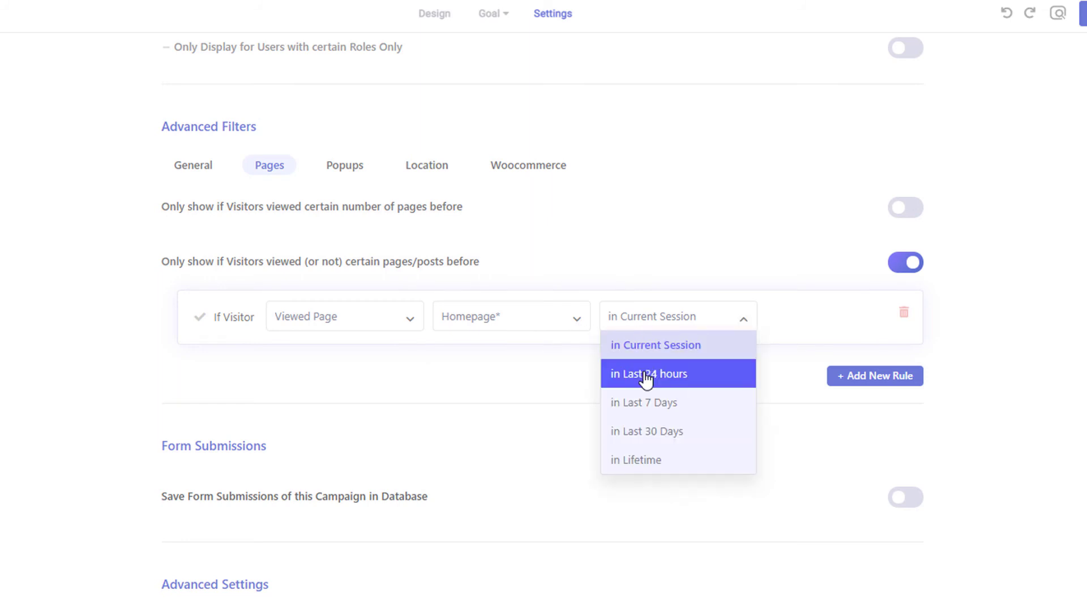
{"action": "left_click", "coordinate": [662, 424]}
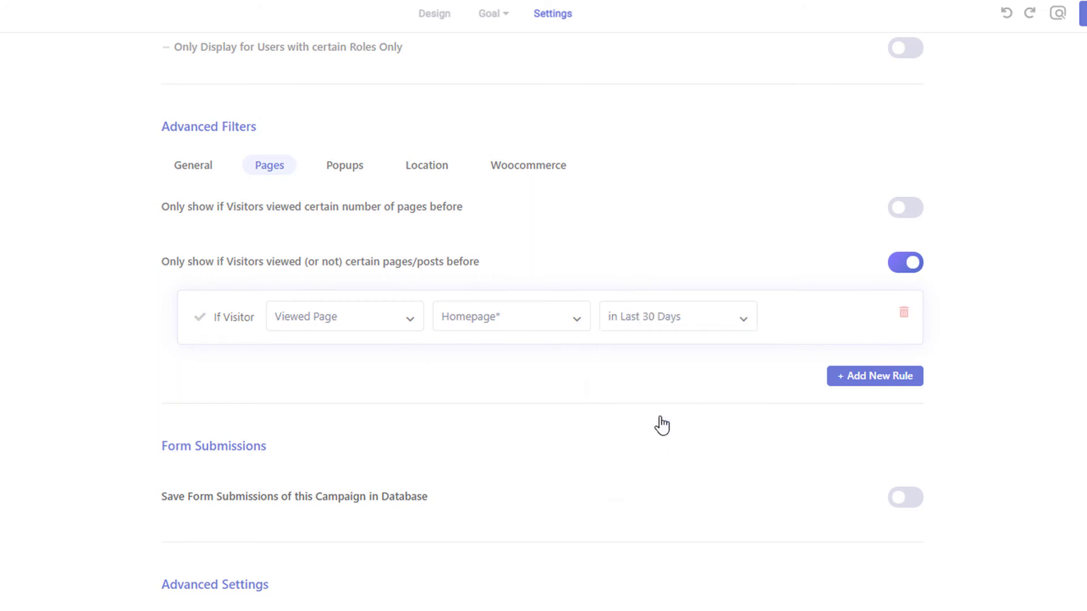
{"action": "left_click", "coordinate": [903, 317]}
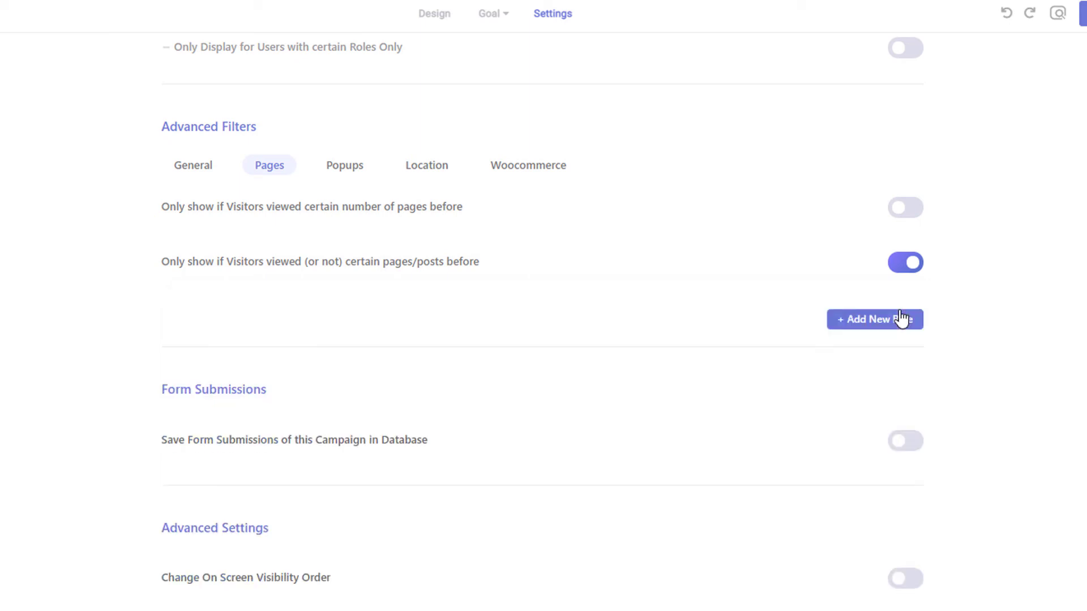
{"action": "left_click", "coordinate": [902, 270]}
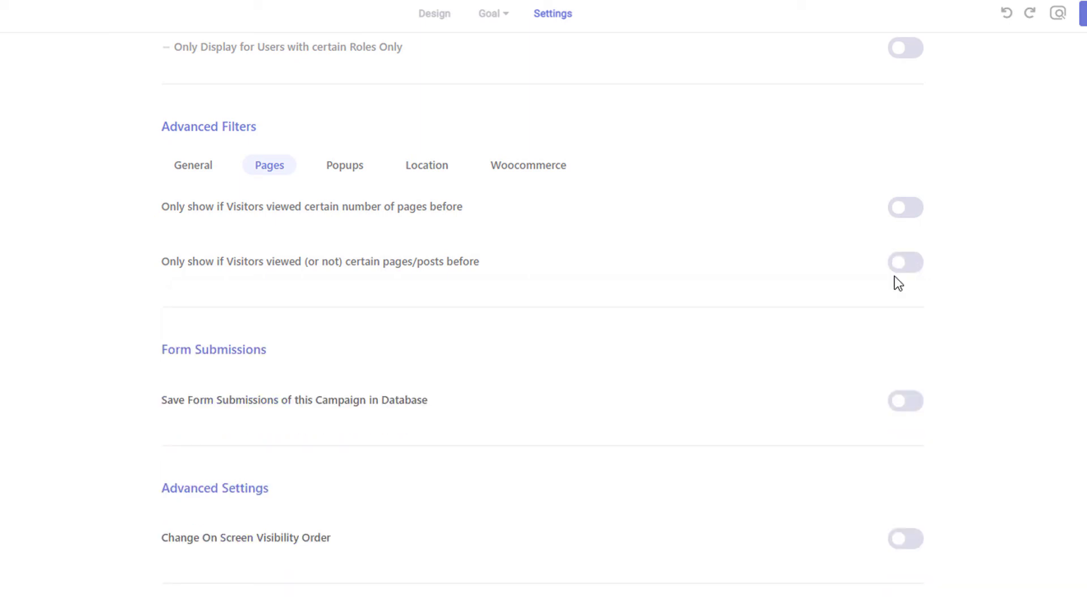
{"action": "left_click", "coordinate": [347, 170]}
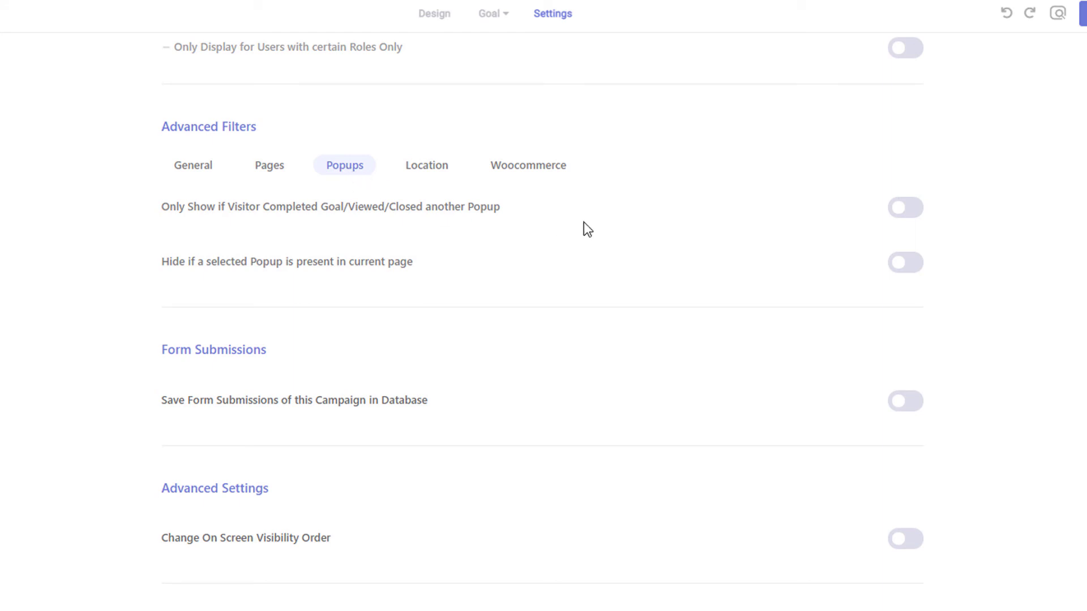
Step: Delete the previous-popup rule, and select then deselect Personalized Popup for the hide filter
{"action": "left_click", "coordinate": [905, 209]}
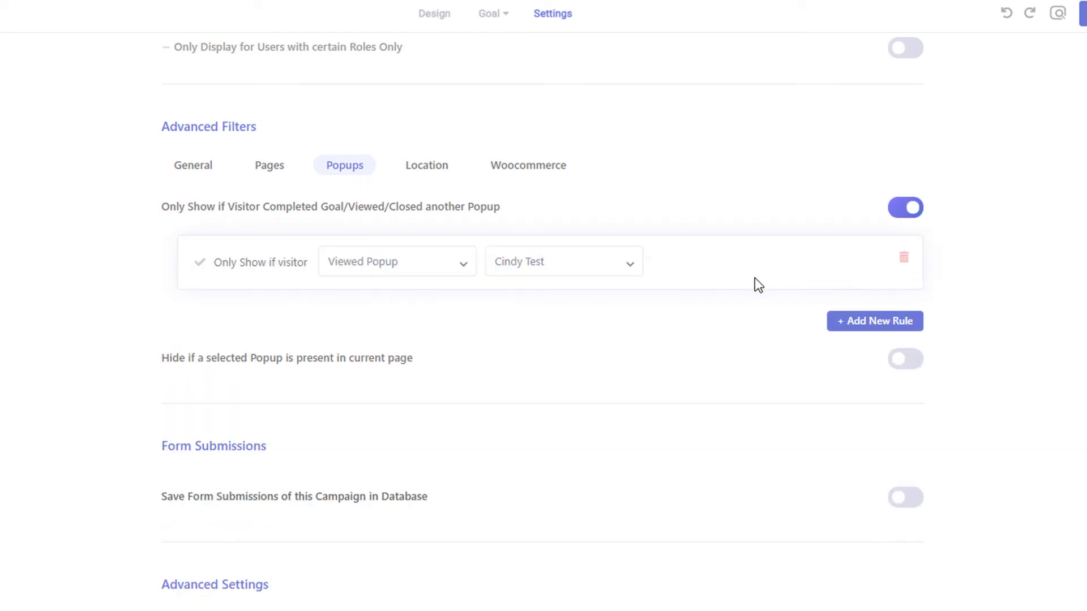
{"action": "left_click", "coordinate": [616, 271]}
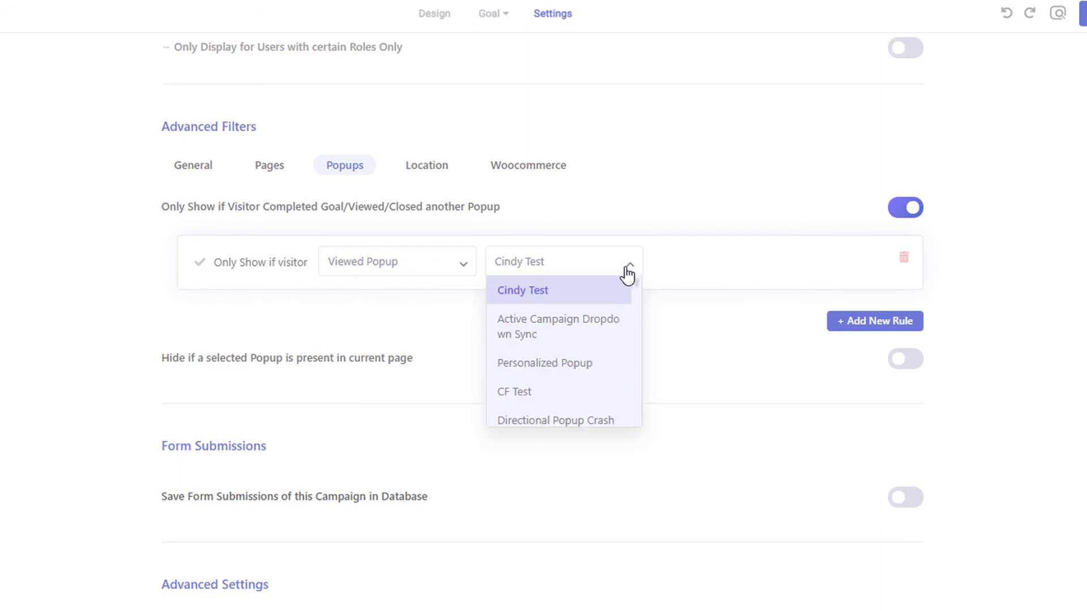
{"action": "left_click", "coordinate": [624, 268]}
{"action": "left_click", "coordinate": [903, 266]}
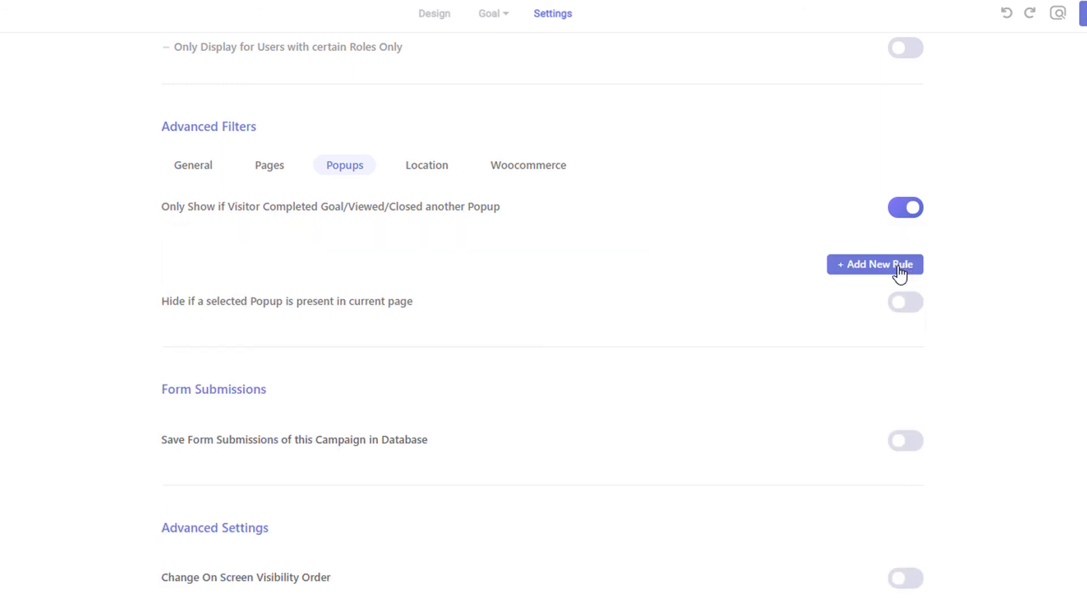
{"action": "left_click", "coordinate": [897, 216]}
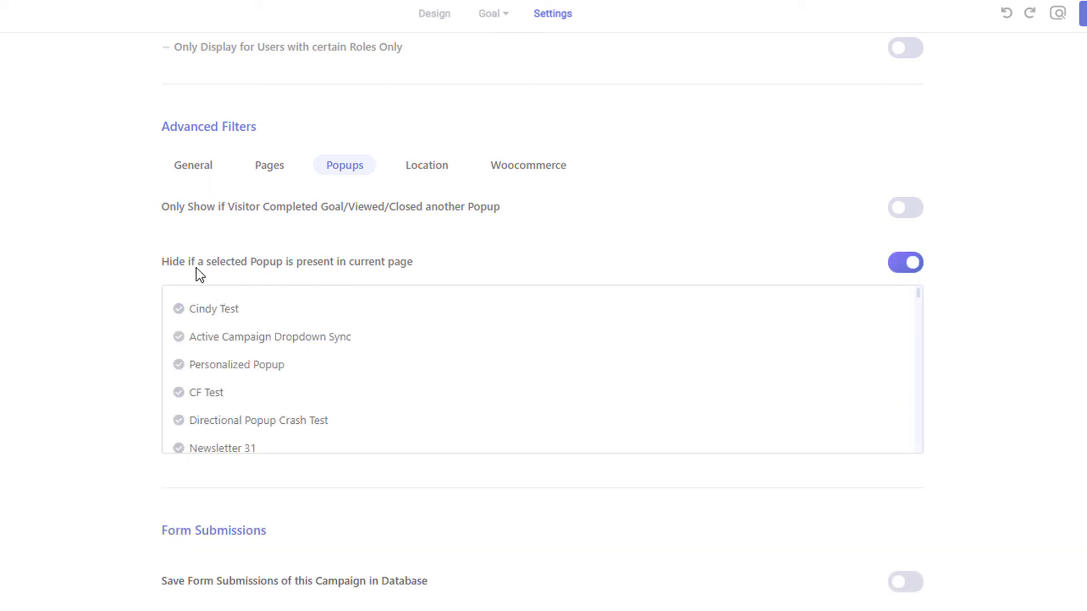
{"action": "left_click", "coordinate": [180, 365]}
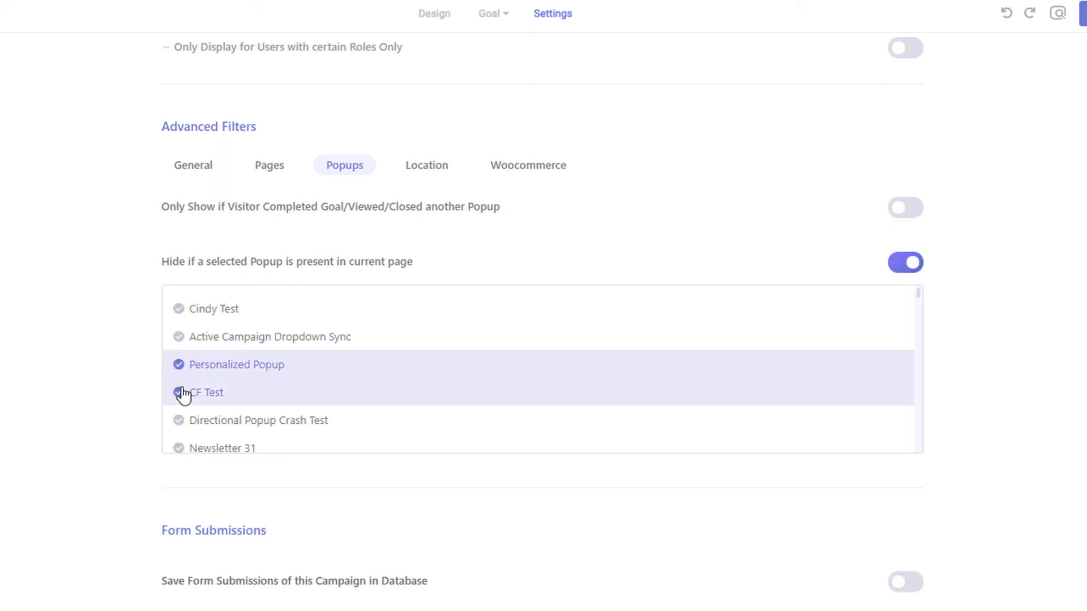
{"action": "left_click", "coordinate": [181, 366]}
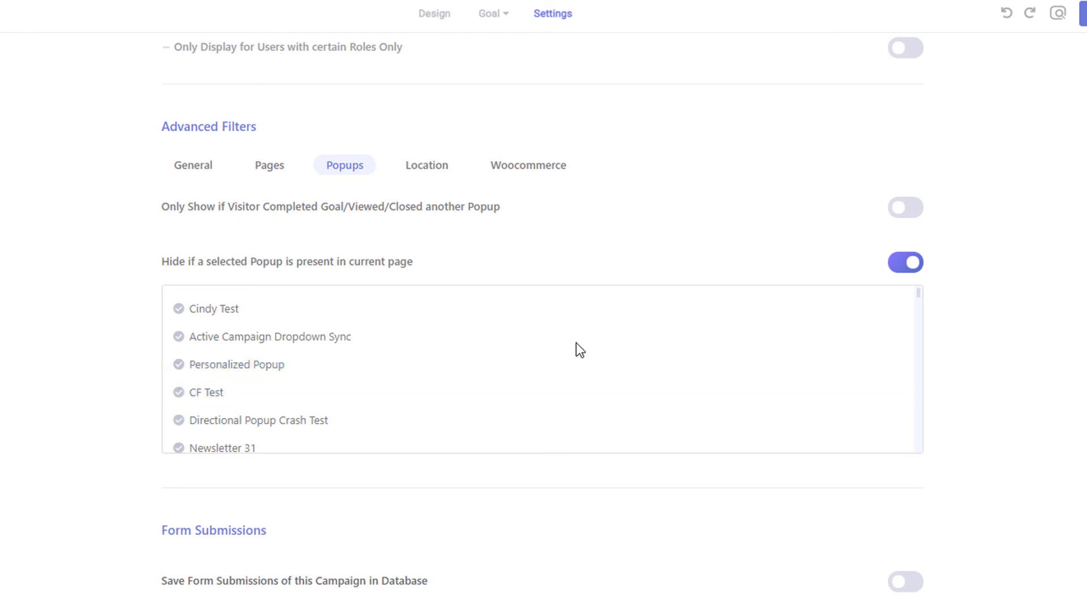
{"action": "left_click", "coordinate": [904, 265]}
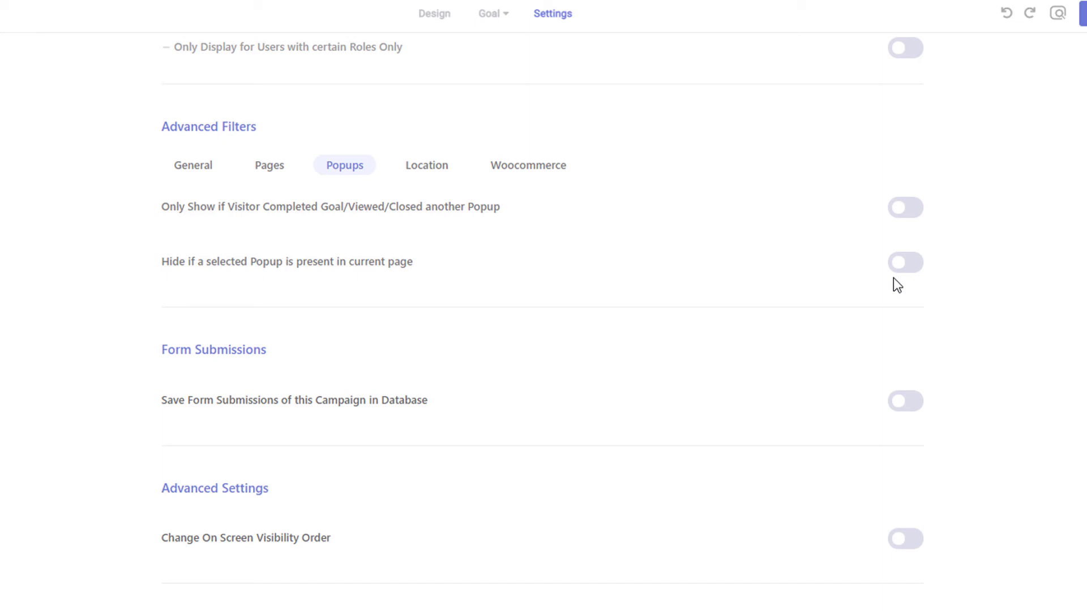
Step: Tick and untick Afghanistan, Aland Islands and Albania in the country filter, leaving it off
{"action": "left_click", "coordinate": [421, 172]}
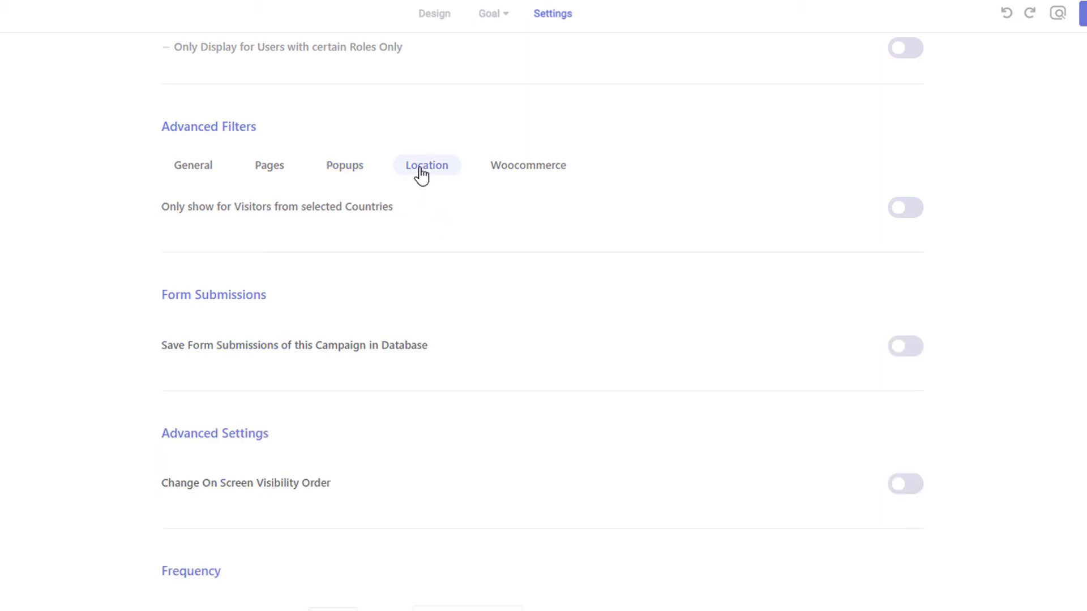
{"action": "left_click", "coordinate": [906, 208]}
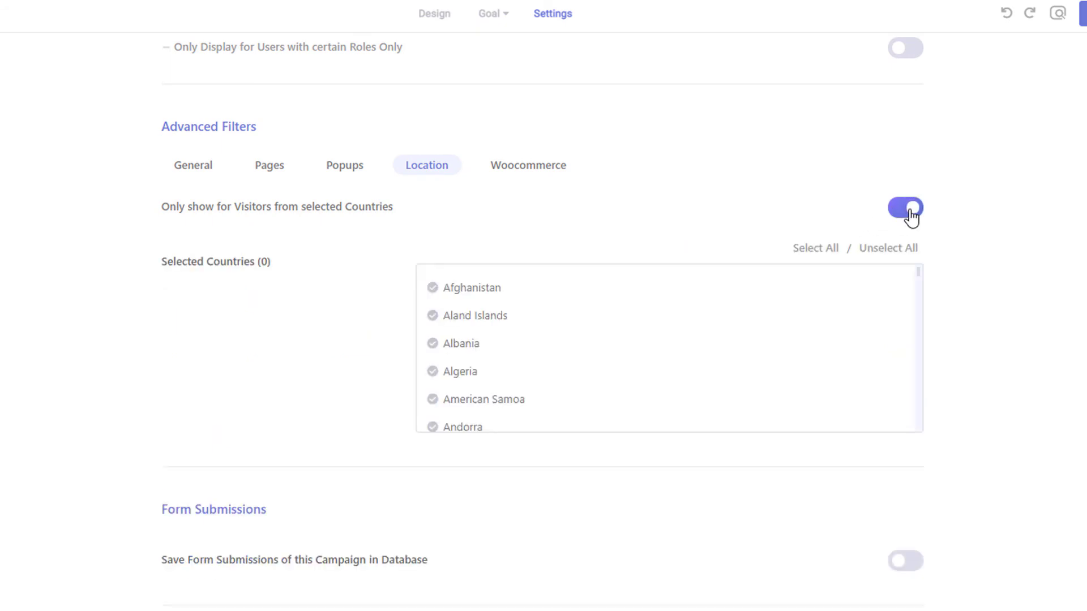
{"action": "left_click", "coordinate": [433, 347]}
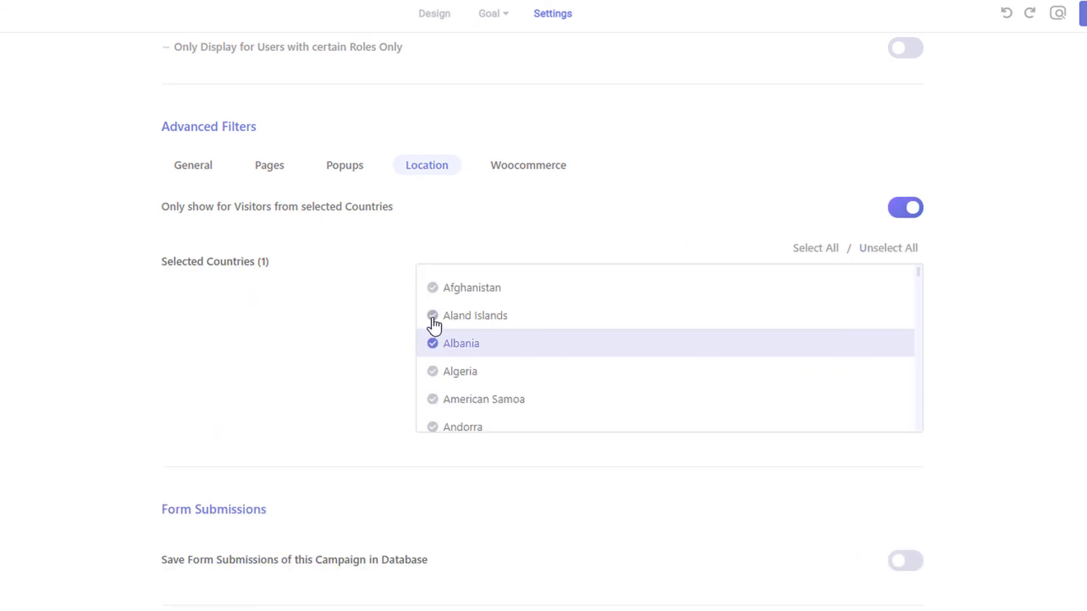
{"action": "left_click", "coordinate": [432, 318]}
{"action": "left_click", "coordinate": [434, 290]}
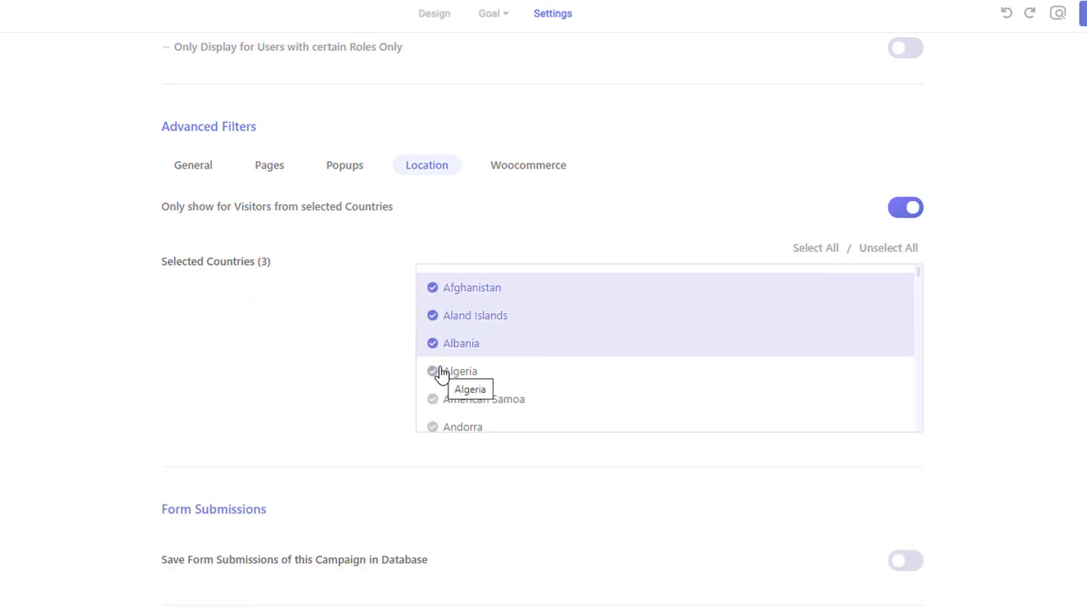
{"action": "left_click", "coordinate": [436, 343]}
{"action": "left_click", "coordinate": [439, 316]}
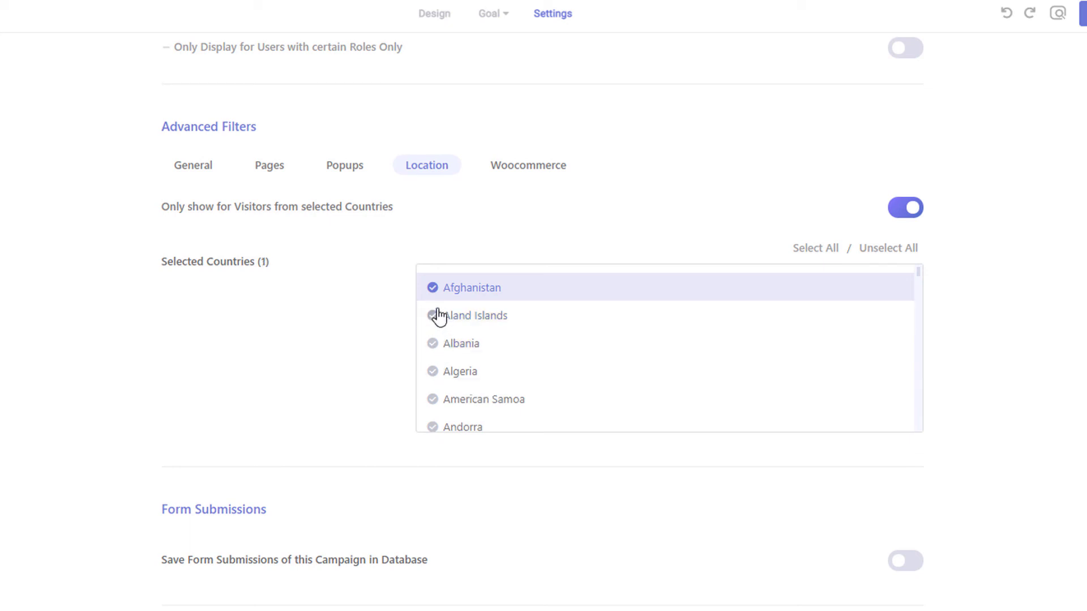
{"action": "left_click", "coordinate": [443, 292]}
{"action": "left_click", "coordinate": [904, 210]}
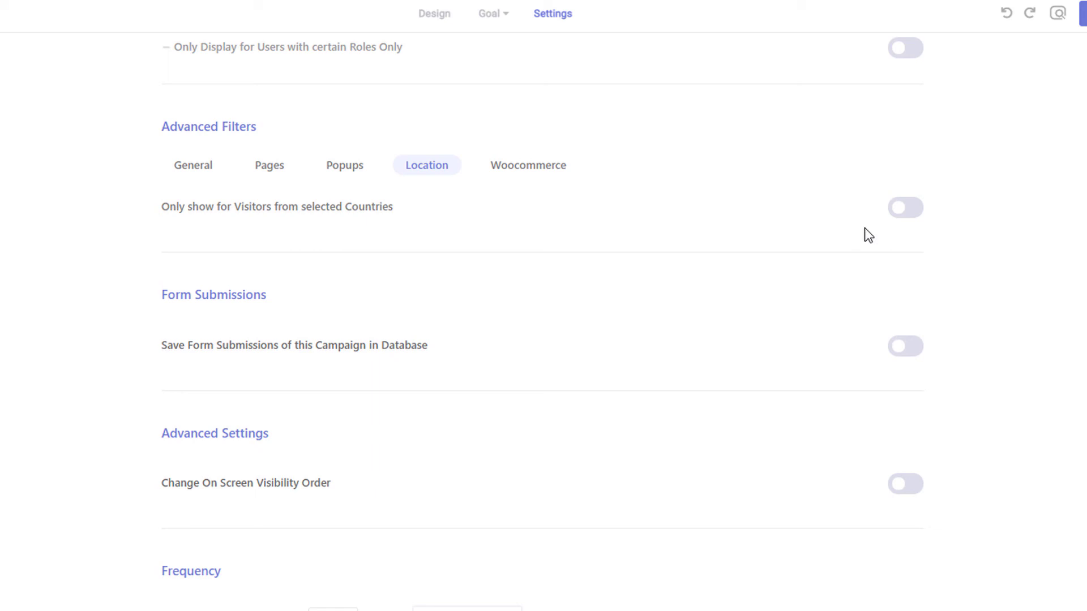
{"action": "left_click", "coordinate": [545, 169]}
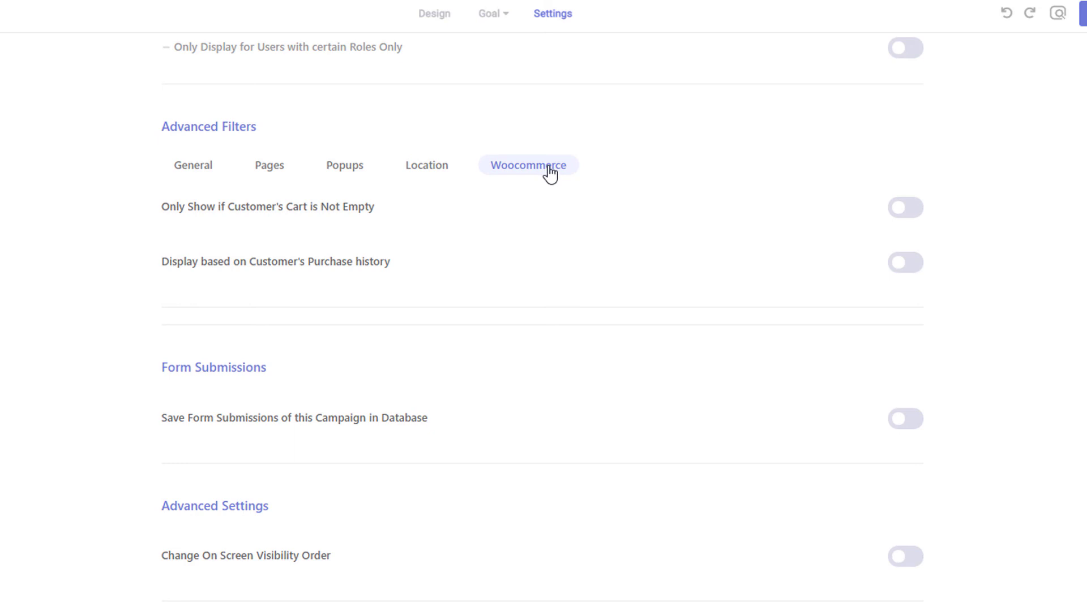
{"action": "left_click", "coordinate": [909, 215]}
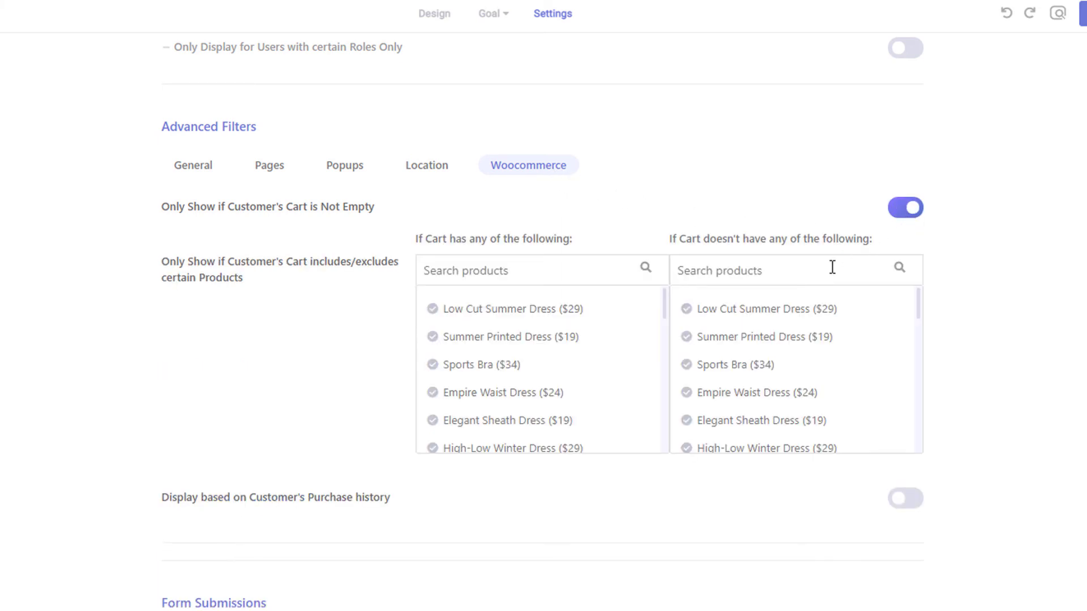
{"action": "left_click", "coordinate": [432, 338]}
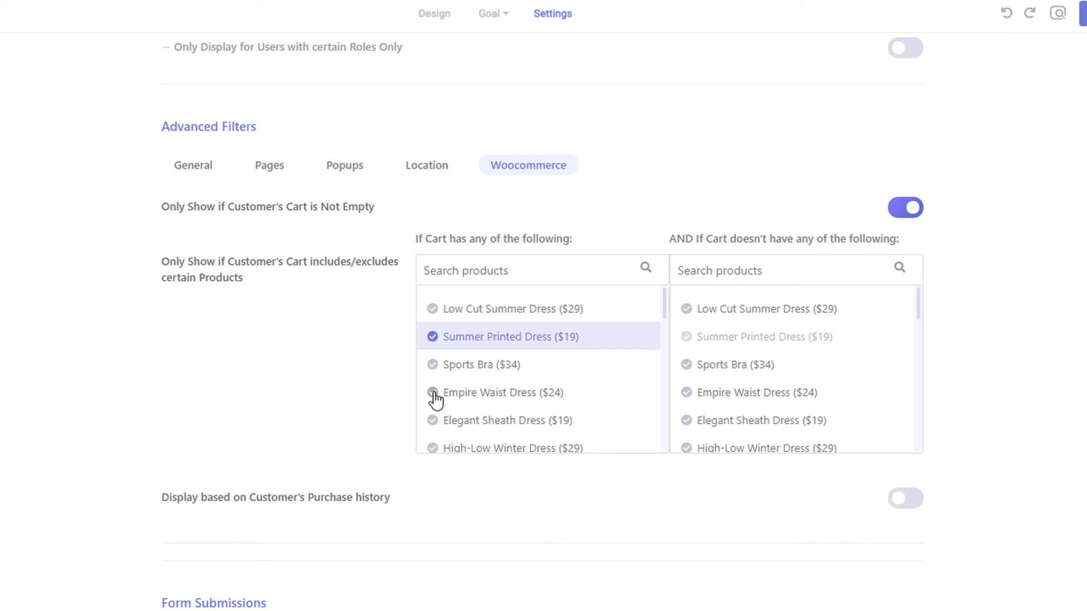
{"action": "left_click", "coordinate": [433, 395]}
{"action": "left_click", "coordinate": [434, 394]}
{"action": "left_click", "coordinate": [433, 338]}
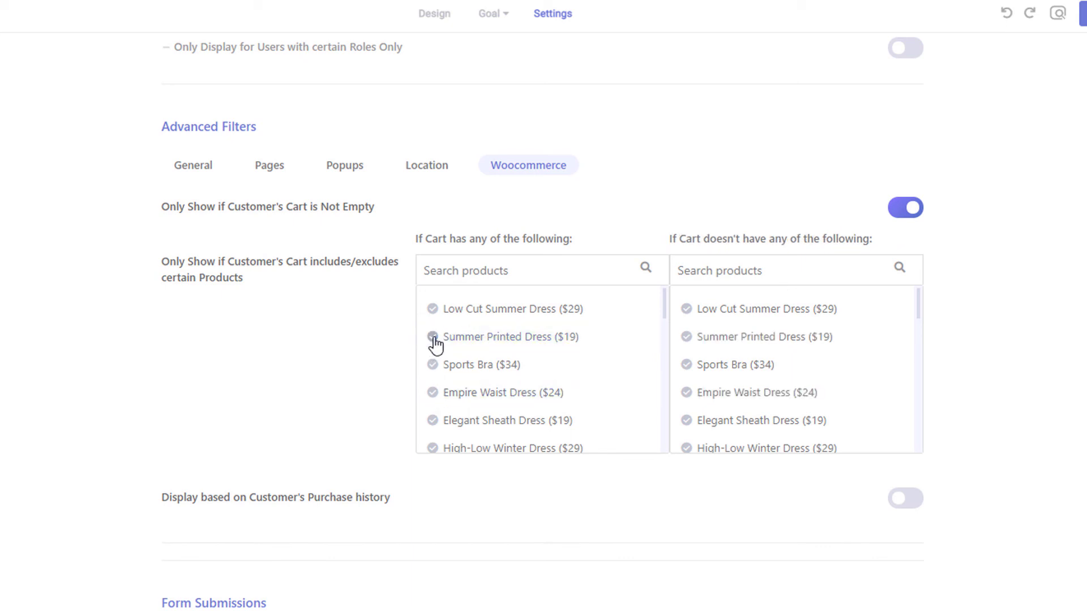
{"action": "left_click", "coordinate": [902, 211]}
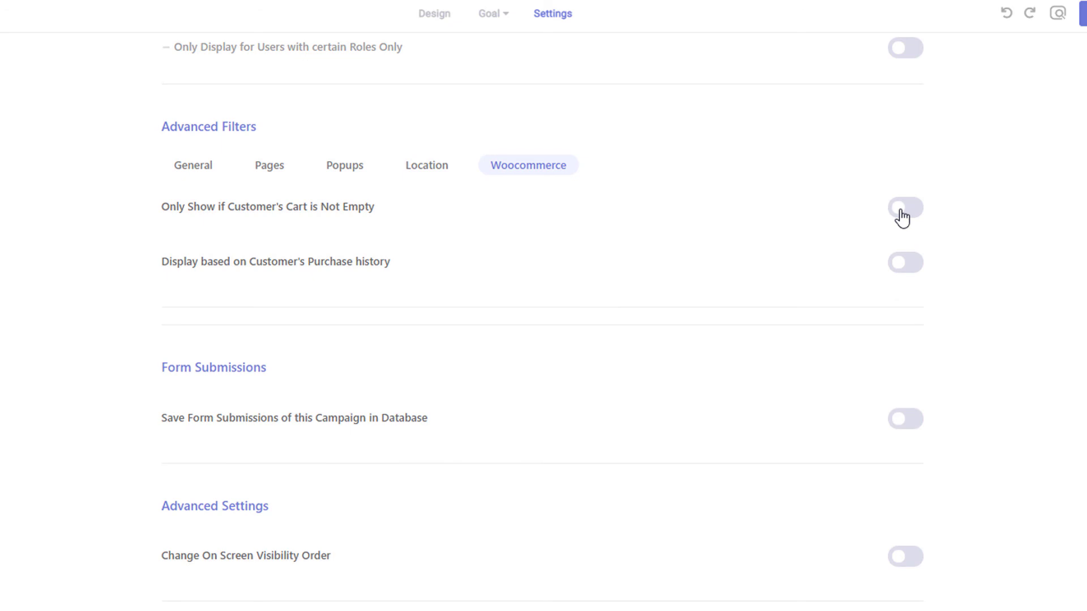
{"action": "left_click", "coordinate": [912, 270]}
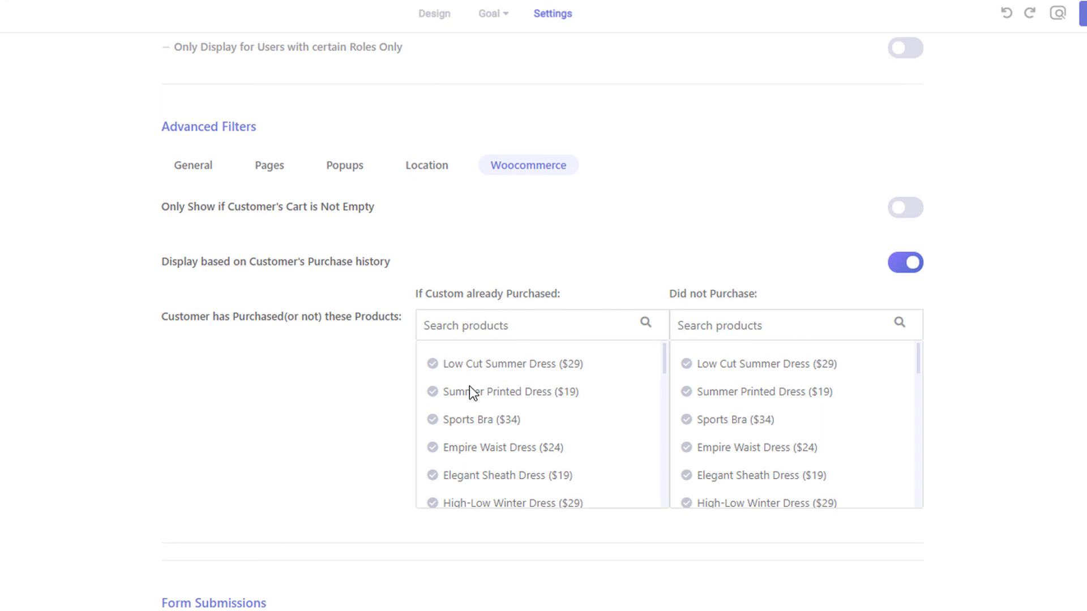
{"action": "left_click", "coordinate": [435, 423]}
{"action": "left_click", "coordinate": [437, 452]}
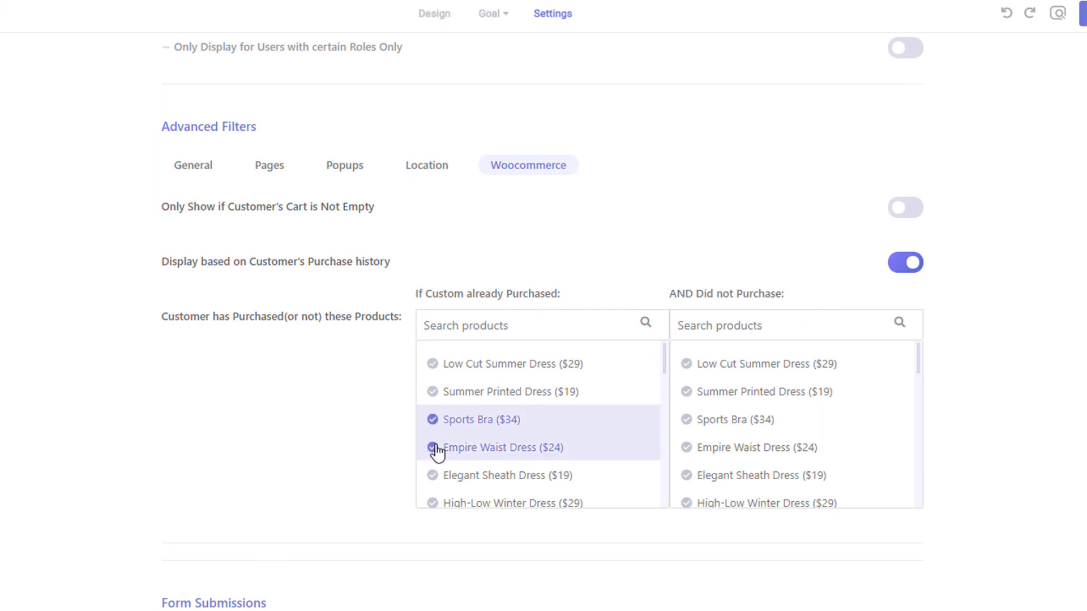
{"action": "left_click", "coordinate": [687, 509]}
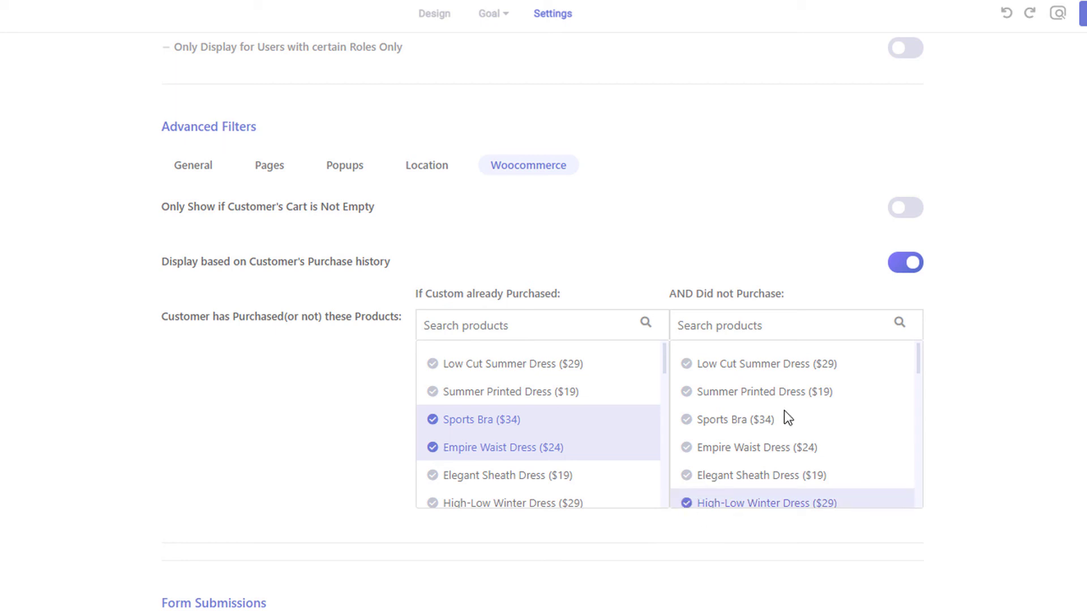
{"action": "left_click", "coordinate": [895, 268]}
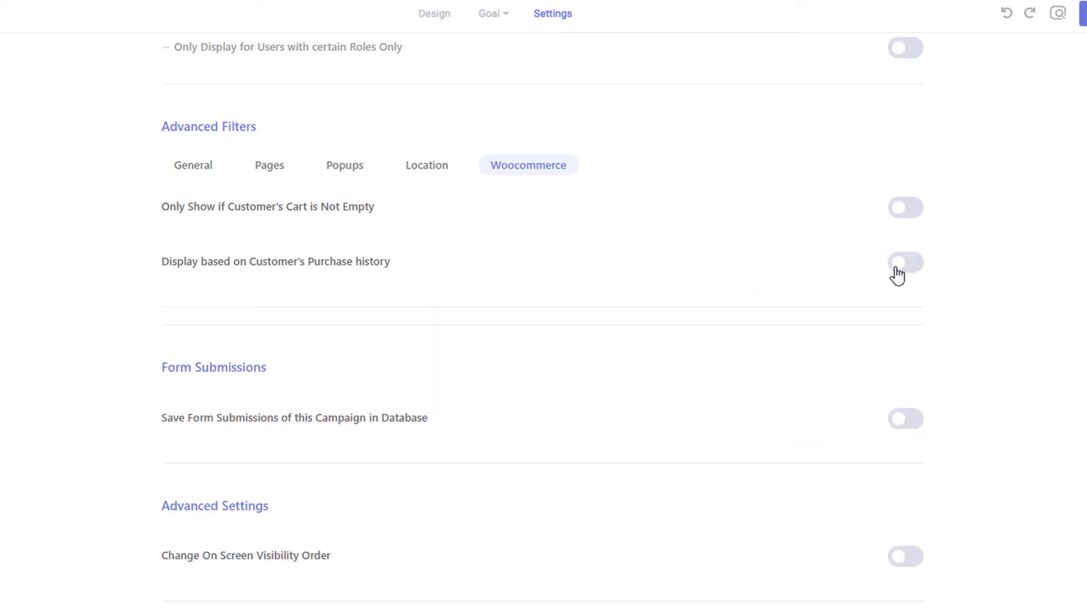
{"action": "scroll", "coordinate": [897, 276], "scroll_direction": "down", "scroll_amount": 5}
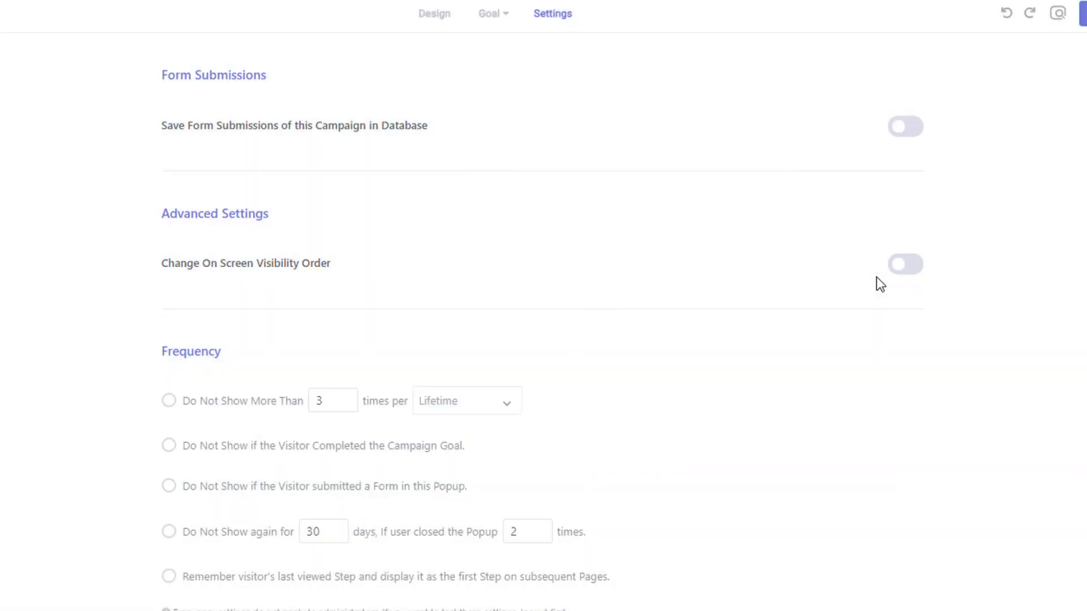
{"action": "left_click", "coordinate": [915, 267]}
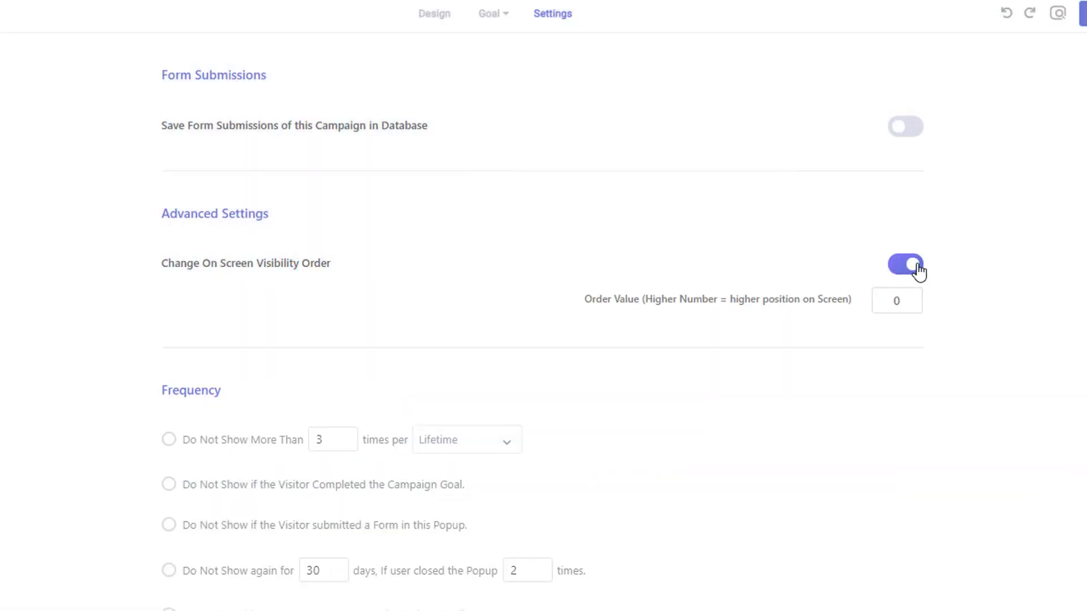
{"action": "double_click", "coordinate": [900, 301]}
{"action": "type", "text": "100"}
{"action": "left_click", "coordinate": [904, 273]}
{"action": "scroll", "coordinate": [841, 412], "scroll_direction": "down", "scroll_amount": 2}
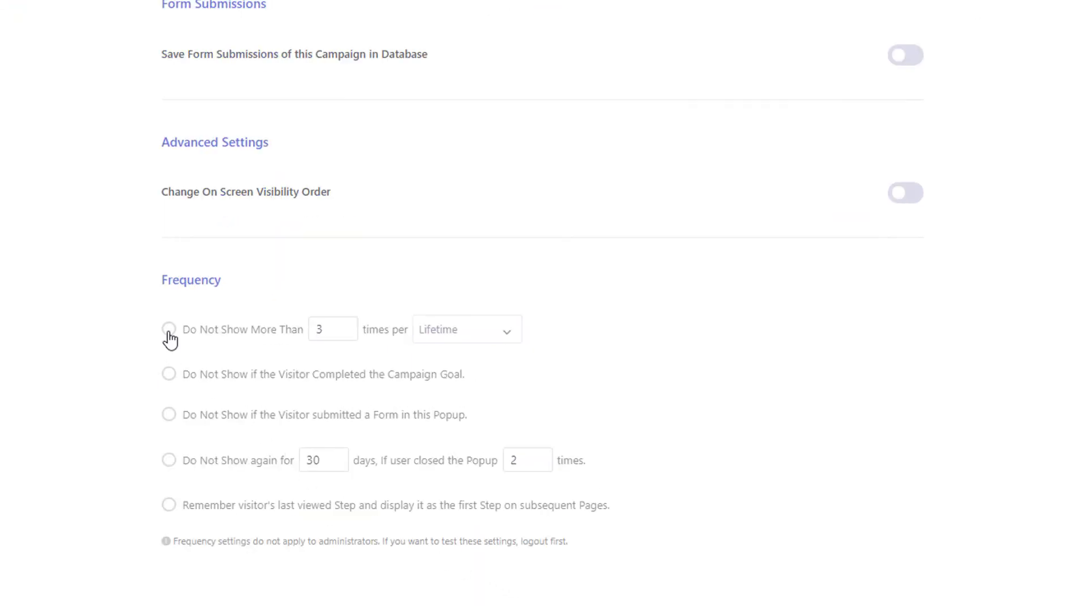
{"action": "left_click", "coordinate": [169, 330]}
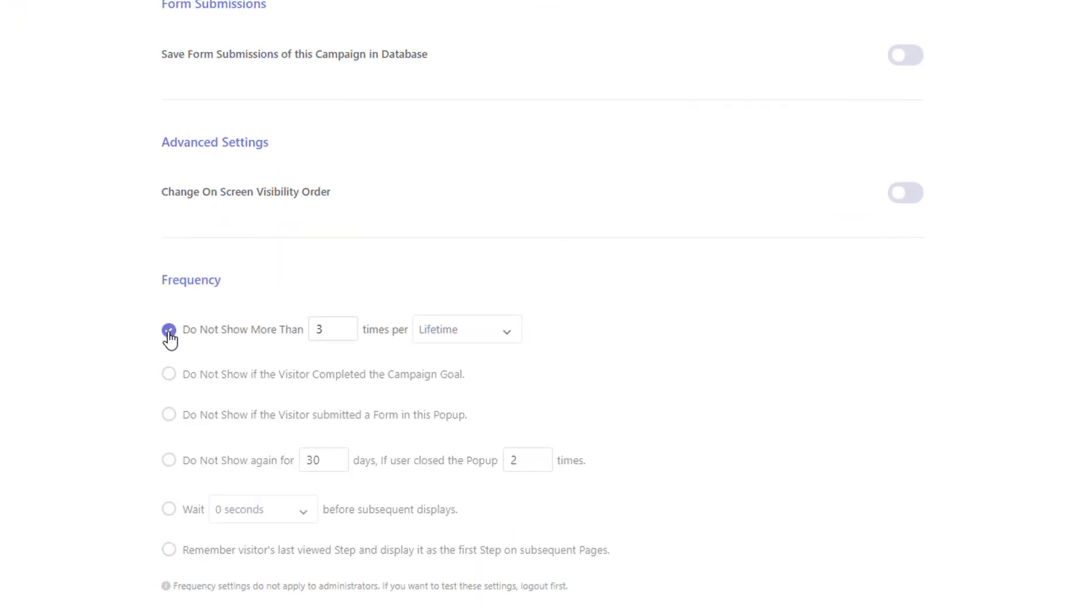
{"action": "left_click", "coordinate": [467, 340]}
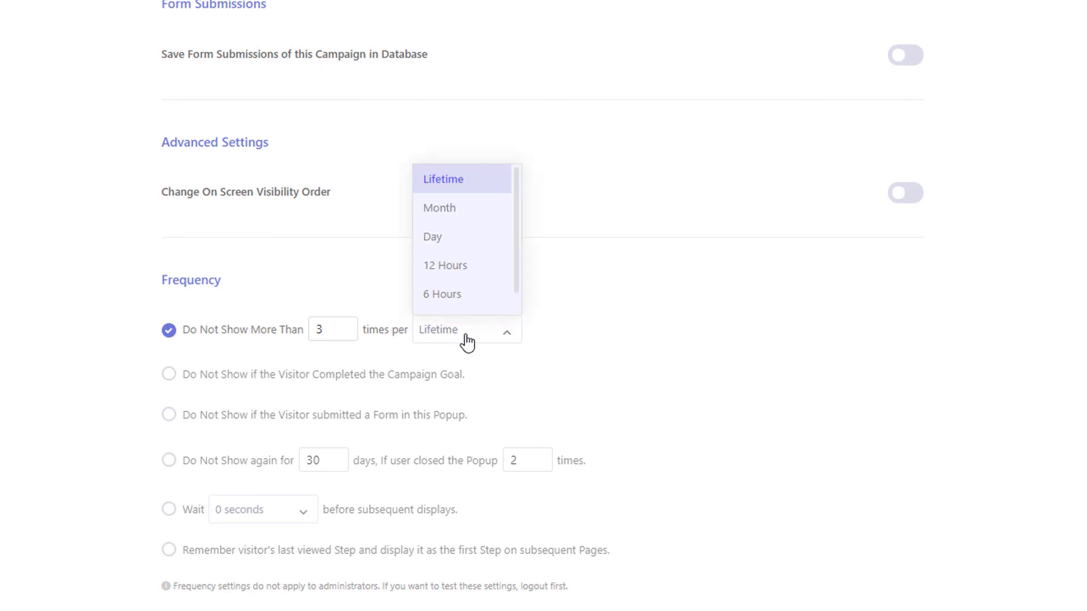
{"action": "left_click", "coordinate": [467, 340]}
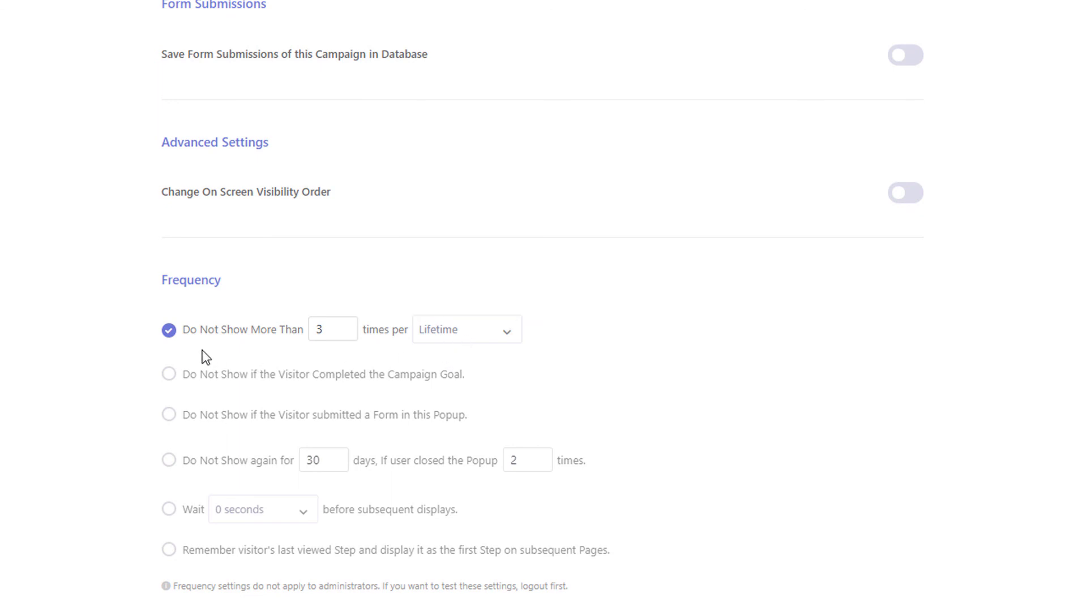
{"action": "left_click", "coordinate": [170, 334]}
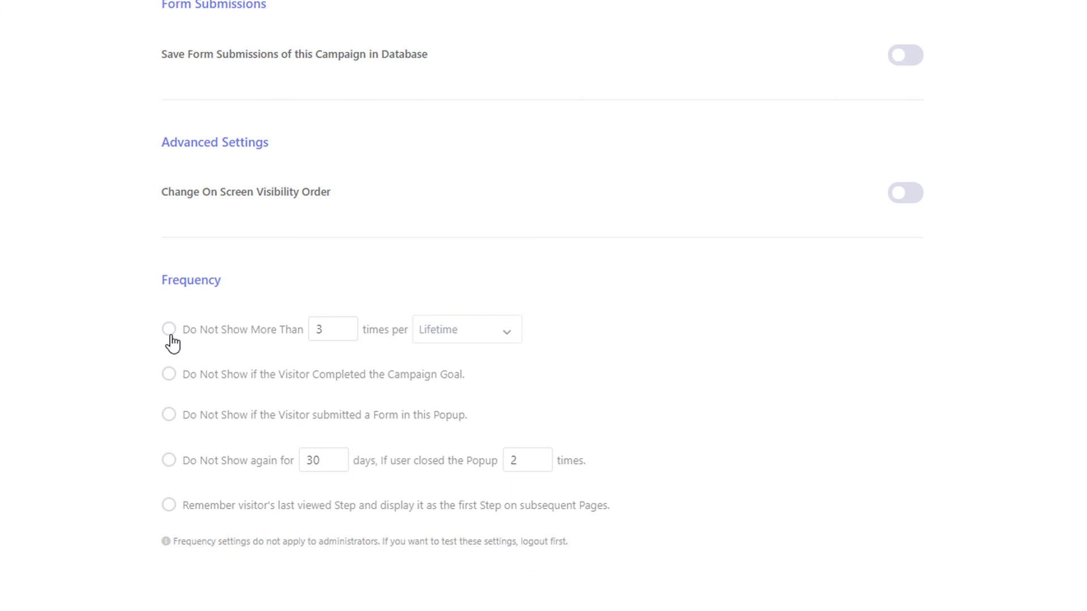
{"action": "left_click", "coordinate": [170, 377]}
{"action": "left_click", "coordinate": [169, 377]}
{"action": "left_click", "coordinate": [170, 417]}
{"action": "left_click", "coordinate": [170, 417]}
{"action": "left_click", "coordinate": [172, 464]}
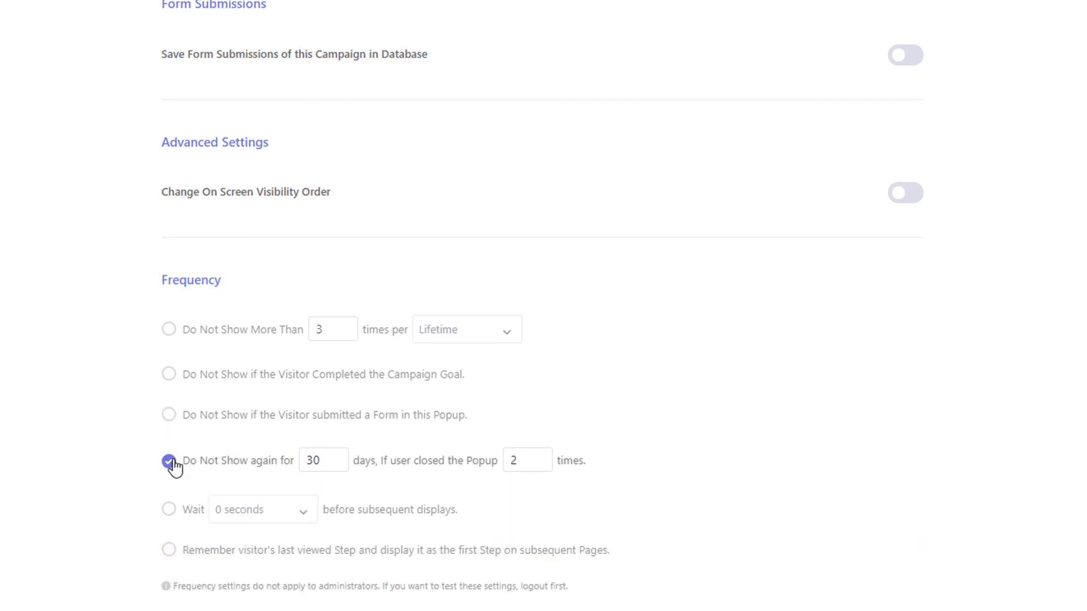
{"action": "left_click", "coordinate": [169, 463]}
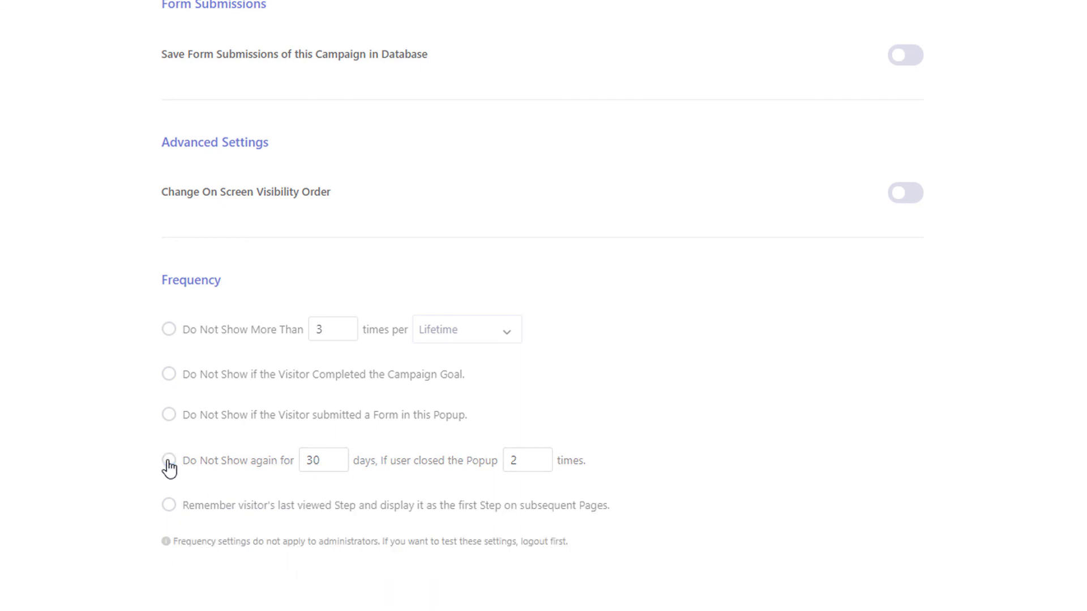
{"action": "left_click", "coordinate": [169, 506]}
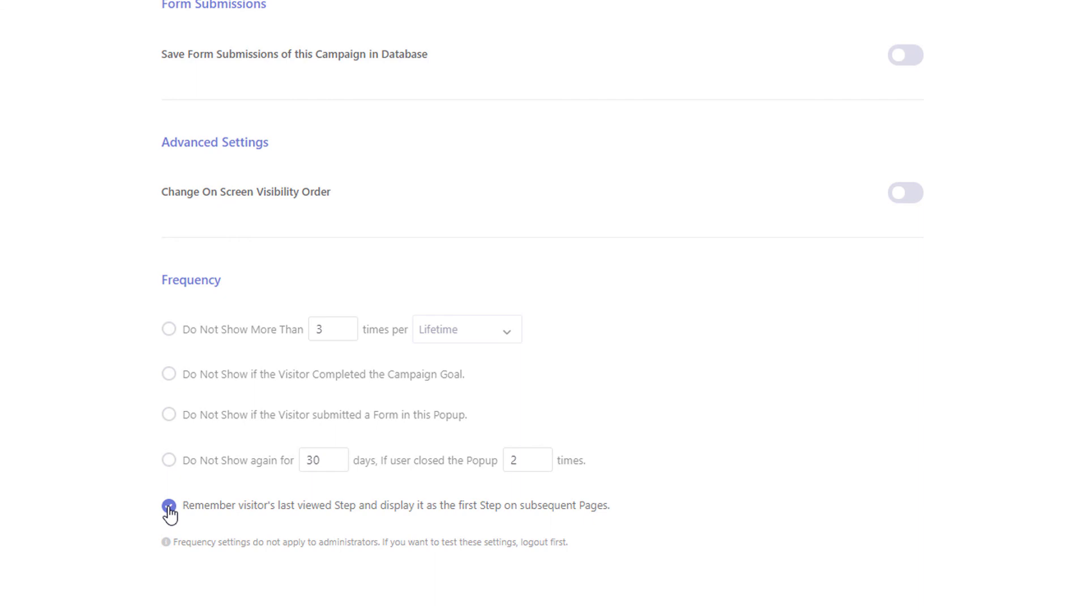
{"action": "left_click", "coordinate": [169, 506]}
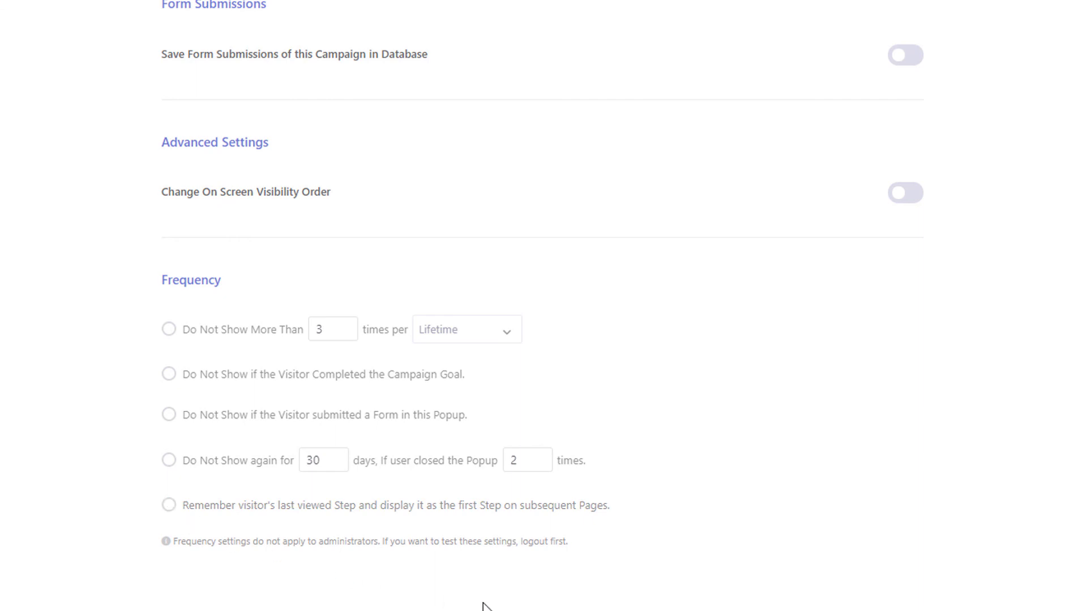